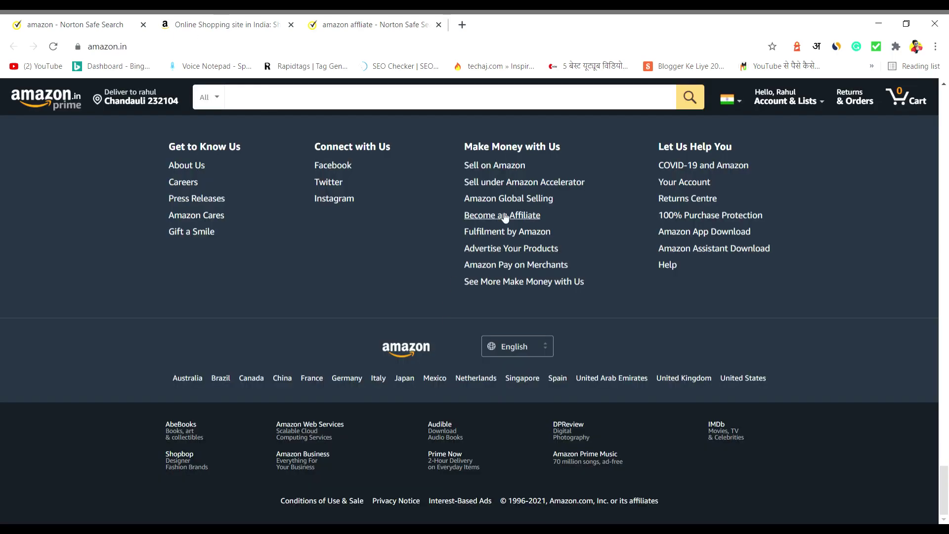
# Open Amazon's affiliate program from the Become an Affiliate link and look over the Associates home page.
pyautogui.click(505, 217)
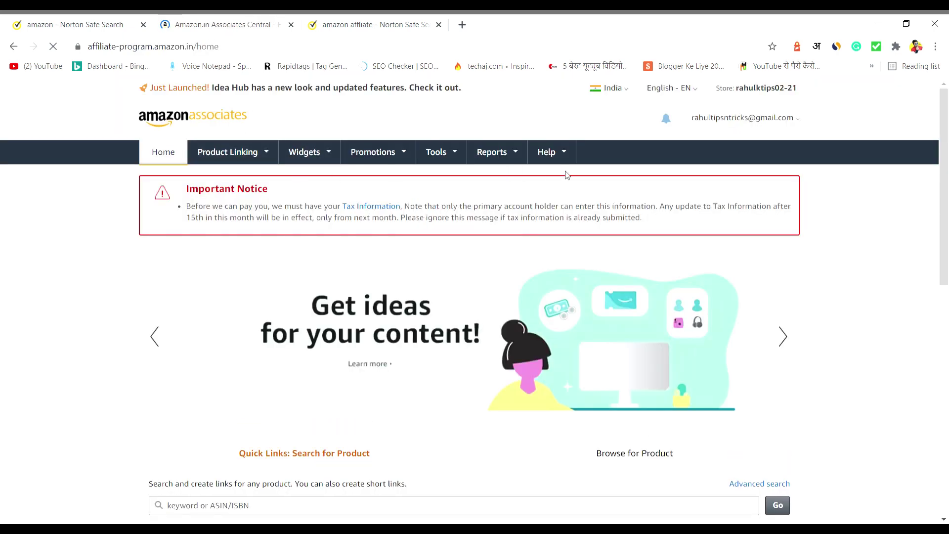
pyautogui.scroll(-9, 588, 205)
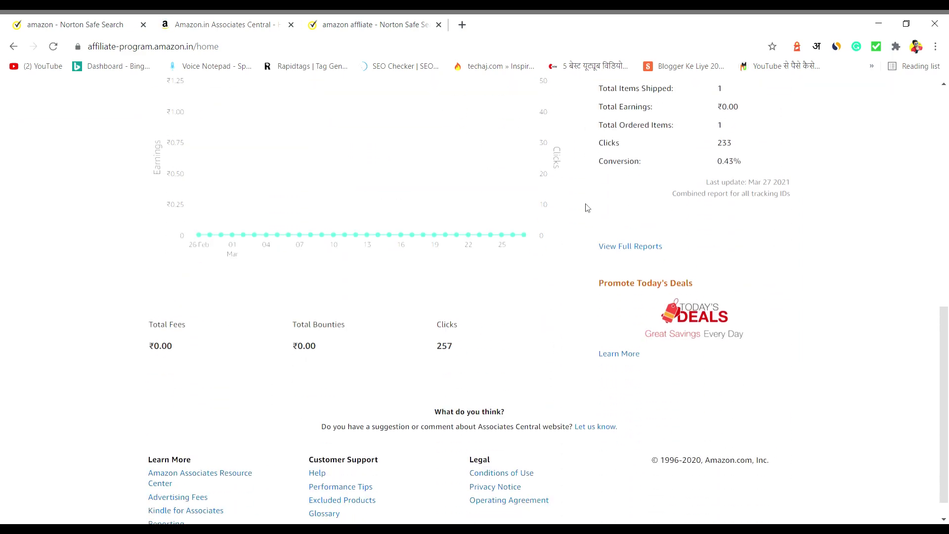
pyautogui.scroll(-1, 662, 199)
pyautogui.scroll(10, 662, 199)
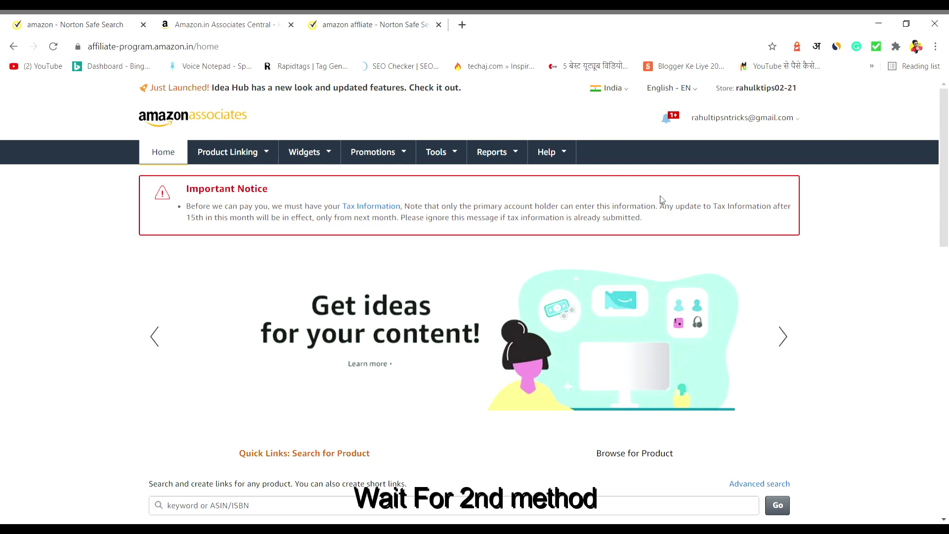
# Sign out of the current Associates account and start a new Associates sign-up with an Amazon account.
pyautogui.moveTo(749, 123)
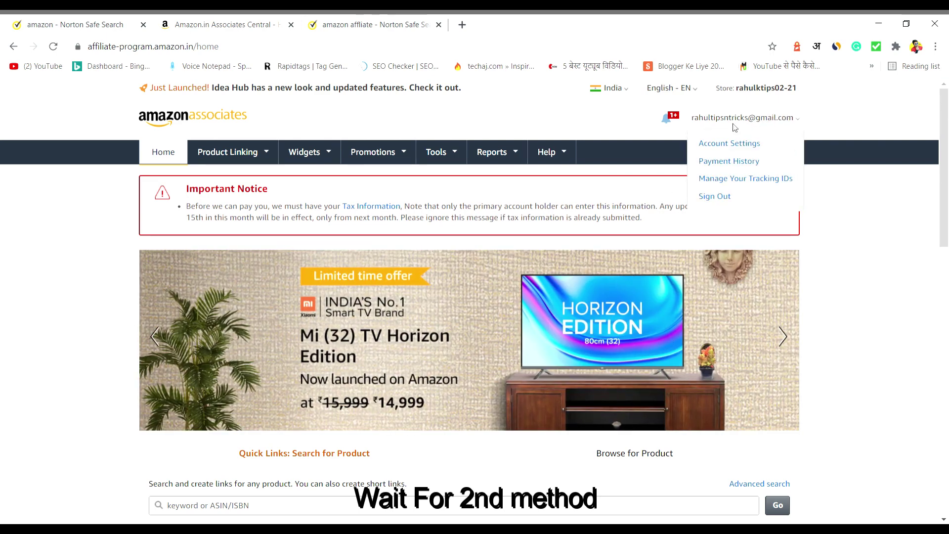
pyautogui.click(718, 196)
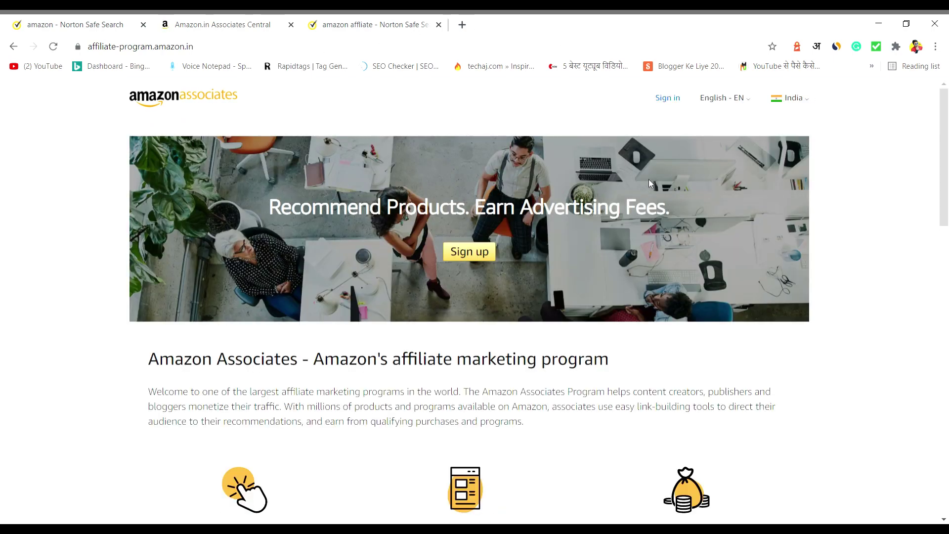
pyautogui.click(489, 254)
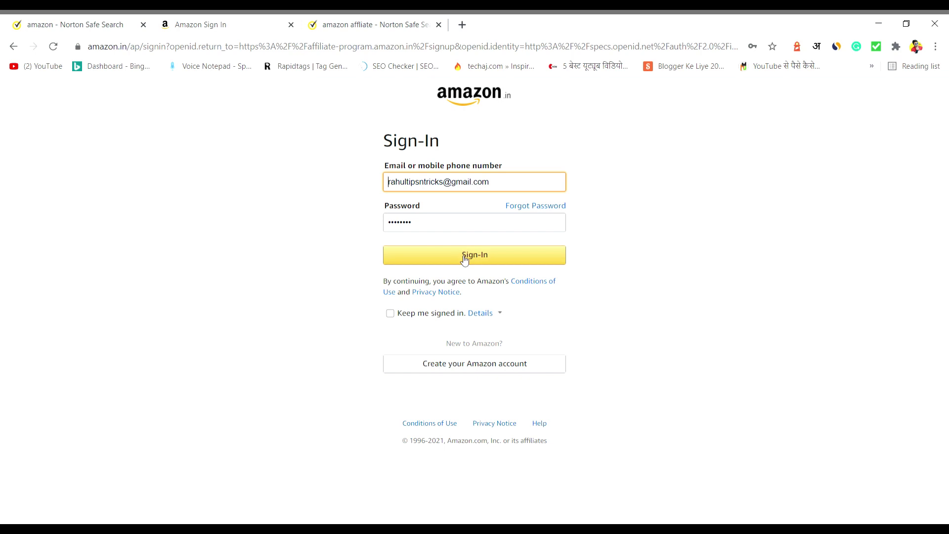
pyautogui.click(482, 372)
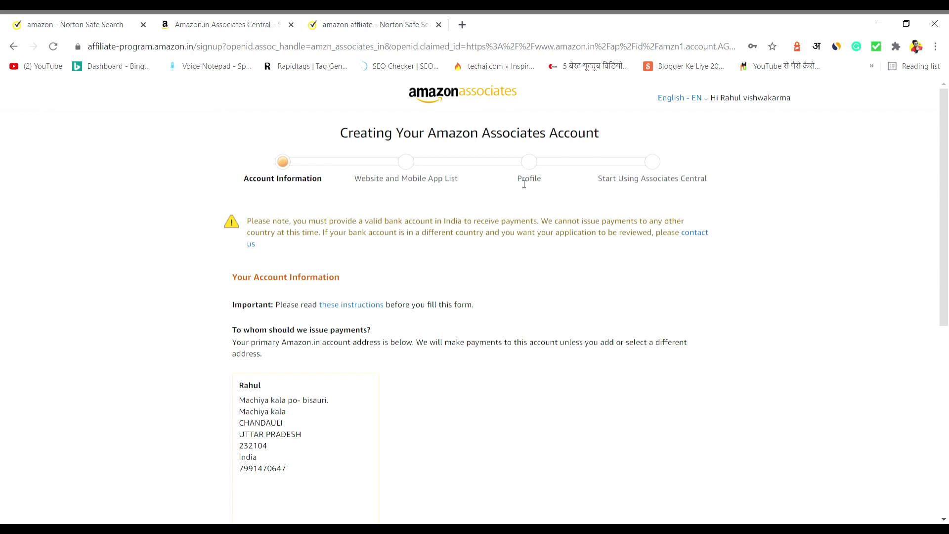
# Review the payee address, answer No to being a U.S. person for tax purposes, and continue to the website list.
pyautogui.scroll(-3, 522, 182)
pyautogui.scroll(3, 519, 188)
pyautogui.scroll(-3, 389, 343)
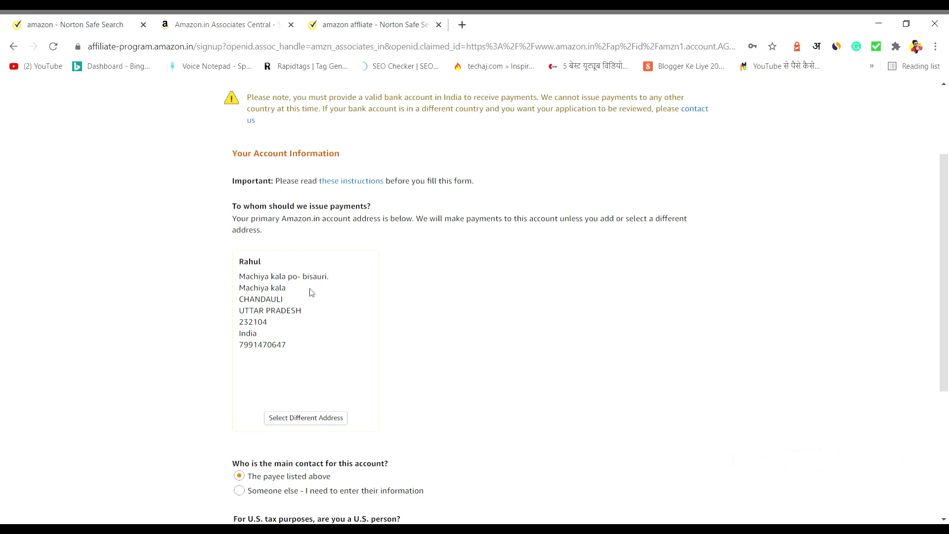
pyautogui.scroll(2, 313, 257)
pyautogui.scroll(-5, 312, 258)
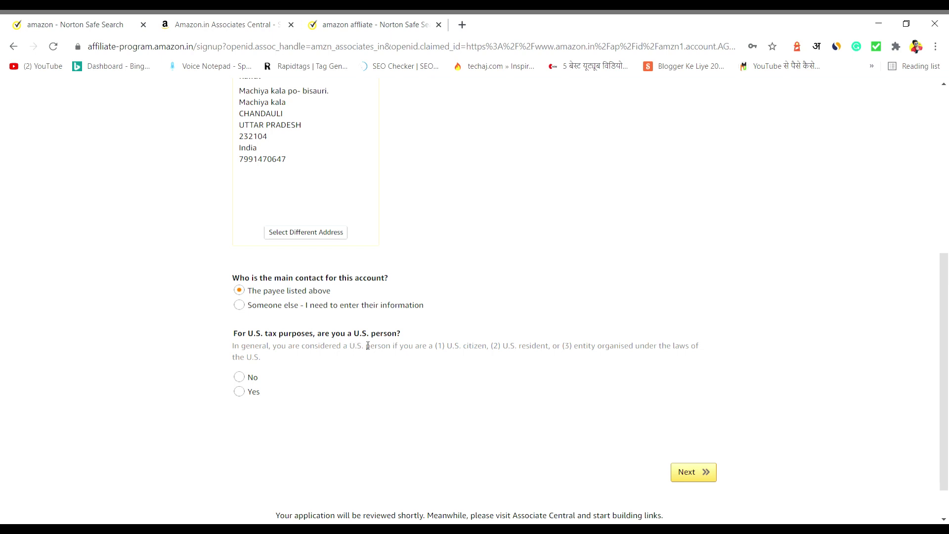
pyautogui.click(239, 377)
pyautogui.click(690, 472)
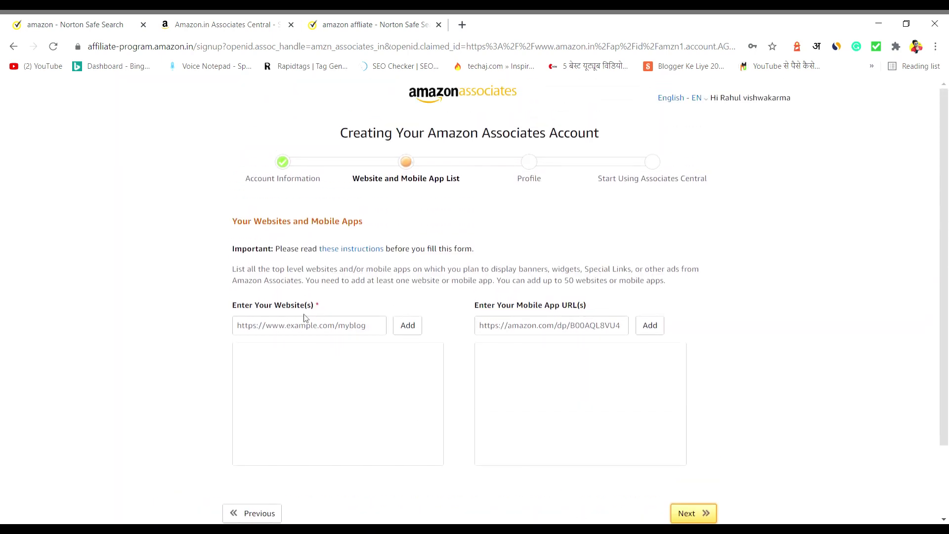
# Open the personal Facebook profile page on facebook.com in a new browser tab.
pyautogui.click(334, 333)
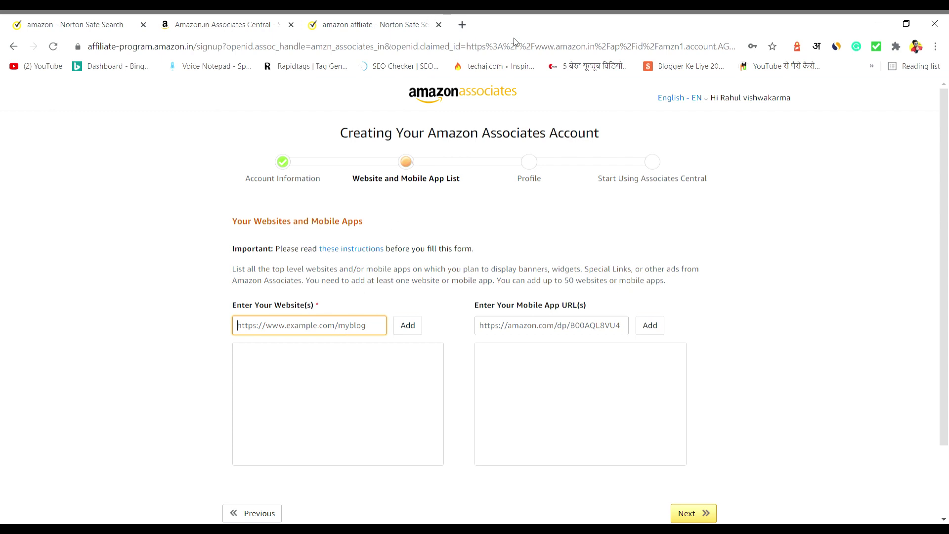
pyautogui.click(465, 26)
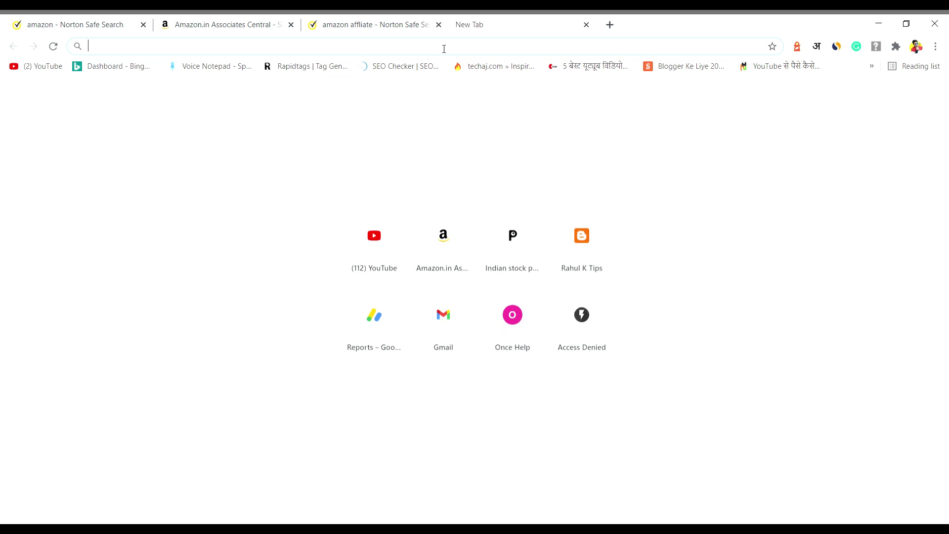
pyautogui.write('facebook.com')
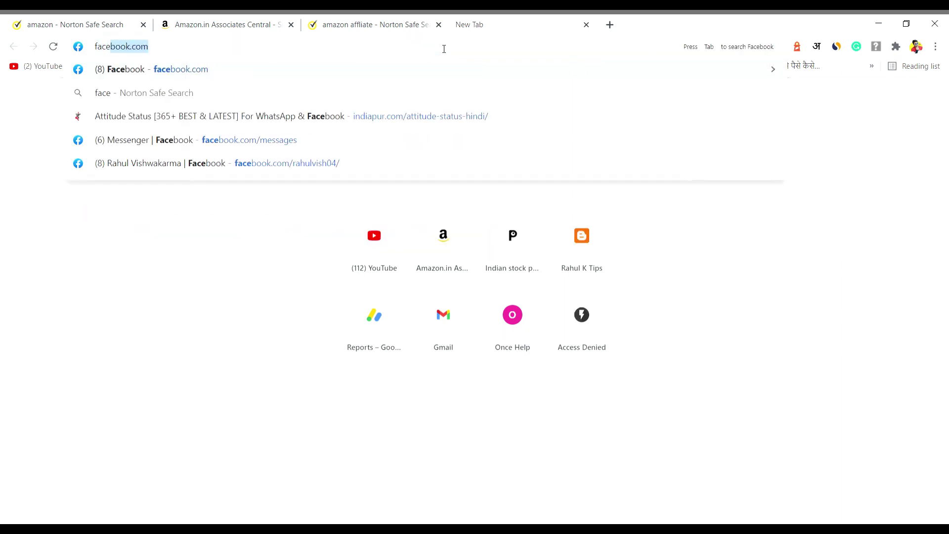
pyautogui.press('Down')
pyautogui.press('Down')
pyautogui.press('Down')
pyautogui.press('Up')
pyautogui.press('Up')
pyautogui.press('Up')
pyautogui.press('Down')
pyautogui.press('Down')
pyautogui.press('Down')
pyautogui.press('Down')
pyautogui.press('Return')
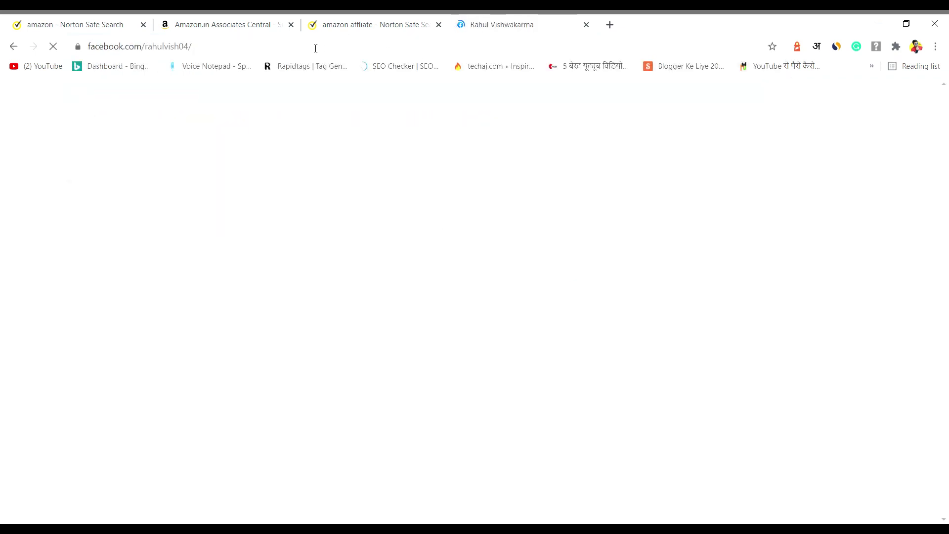
# Dismiss the cross-app messaging notice and copy the Facebook profile's web address.
pyautogui.click(271, 51)
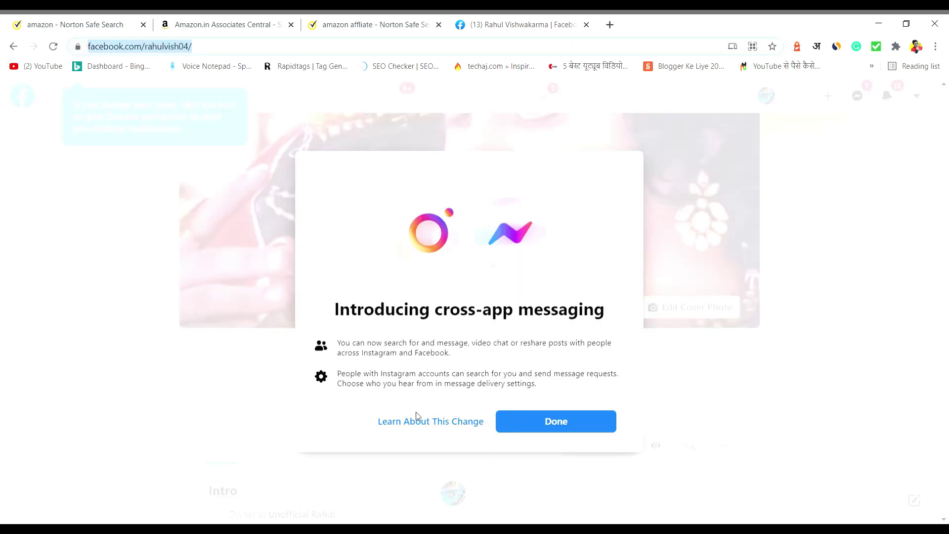
pyautogui.click(561, 420)
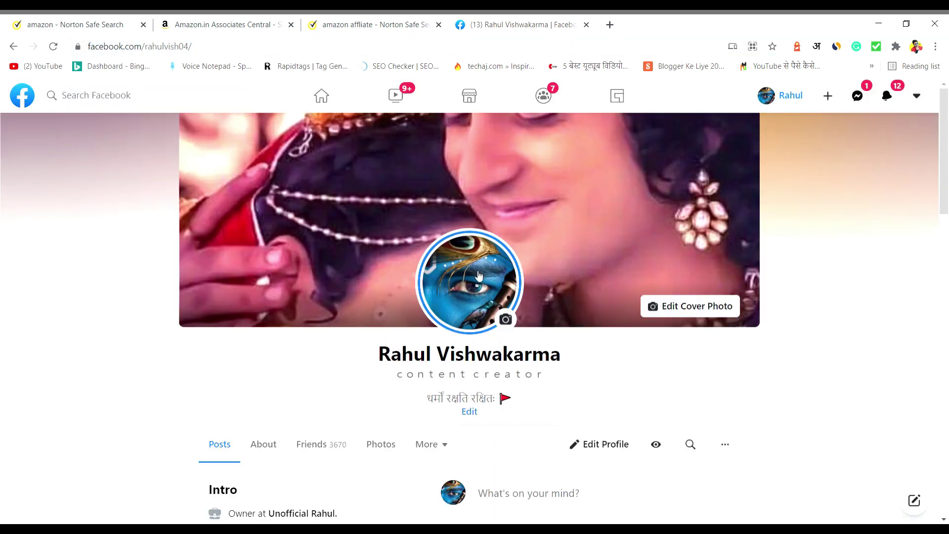
pyautogui.scroll(-4, 470, 277)
pyautogui.scroll(4, 472, 280)
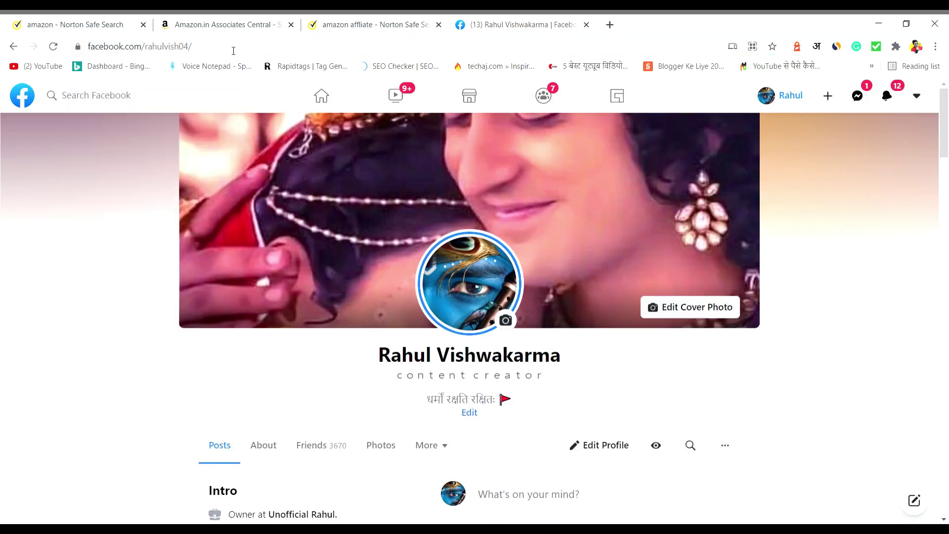
pyautogui.click(206, 48)
pyautogui.hotkey('ctrl', 'c')
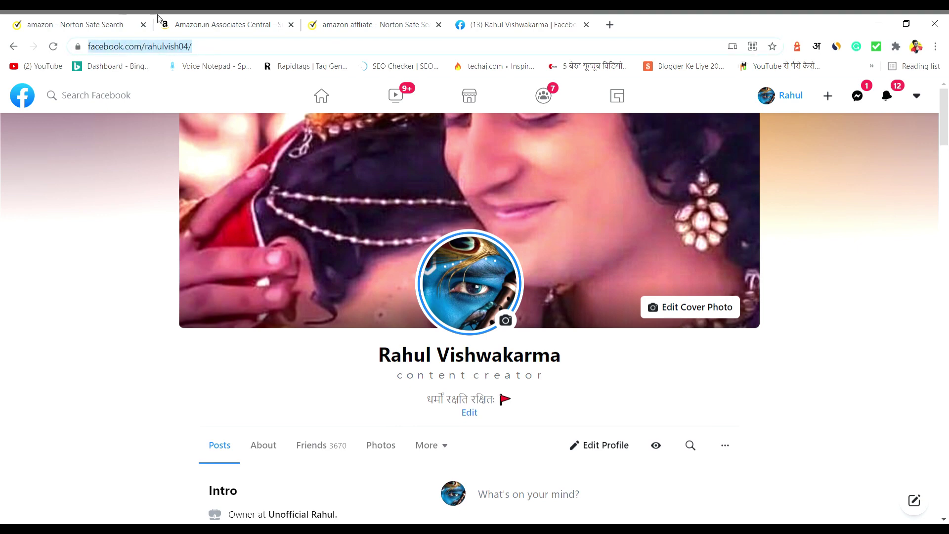
# Add the copied Facebook profile address to the Associates website list, leave the mobile app list empty, and continue to the Profile page.
pyautogui.click(216, 19)
pyautogui.click(307, 326)
pyautogui.hotkey('ctrl', 'v')
pyautogui.click(407, 333)
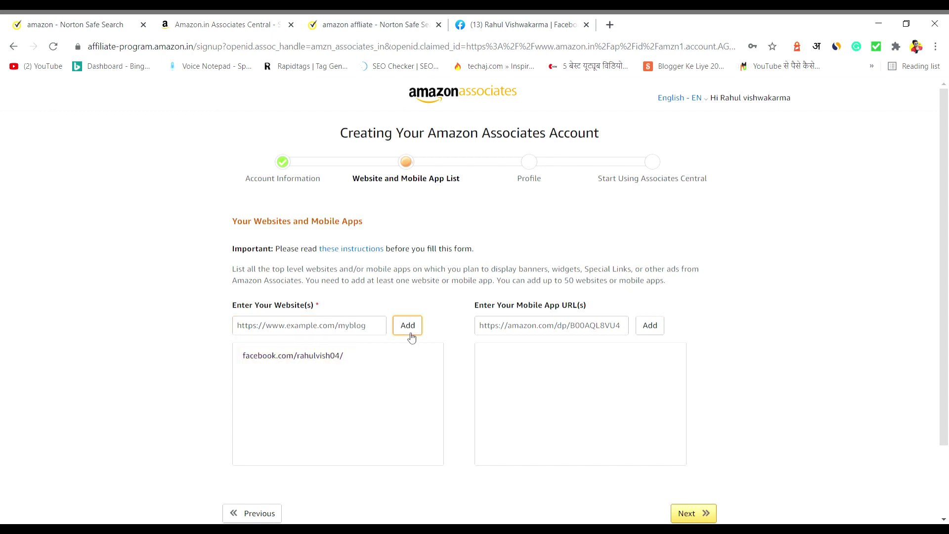
pyautogui.click(343, 334)
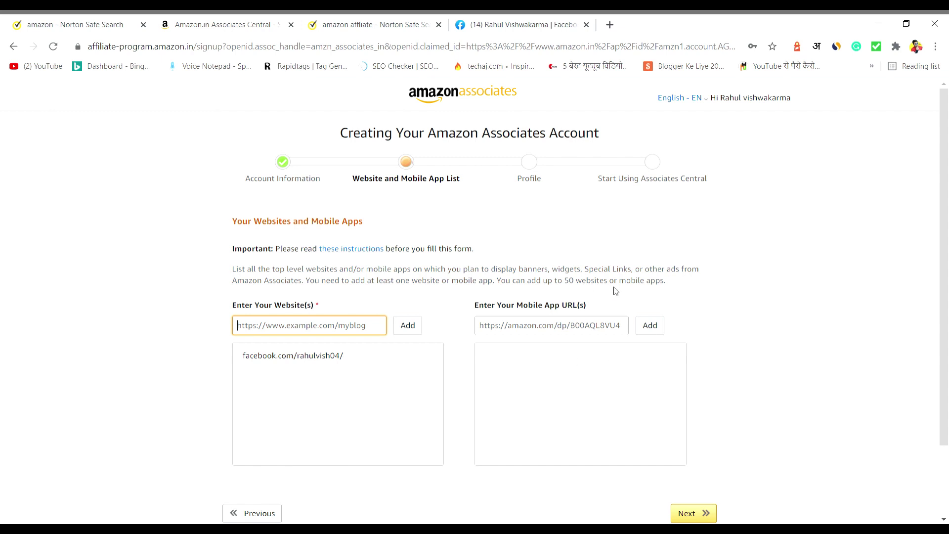
pyautogui.scroll(-1, 607, 361)
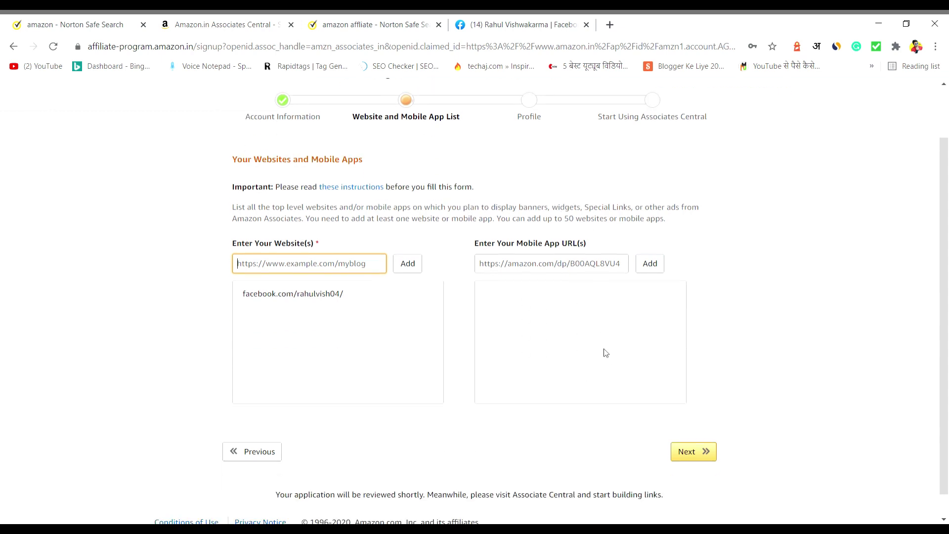
pyautogui.click(610, 271)
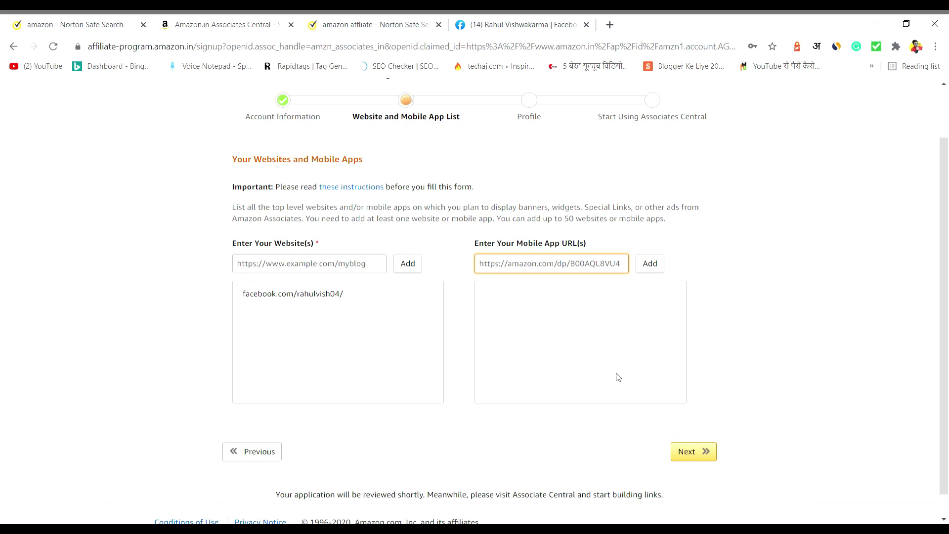
pyautogui.click(680, 452)
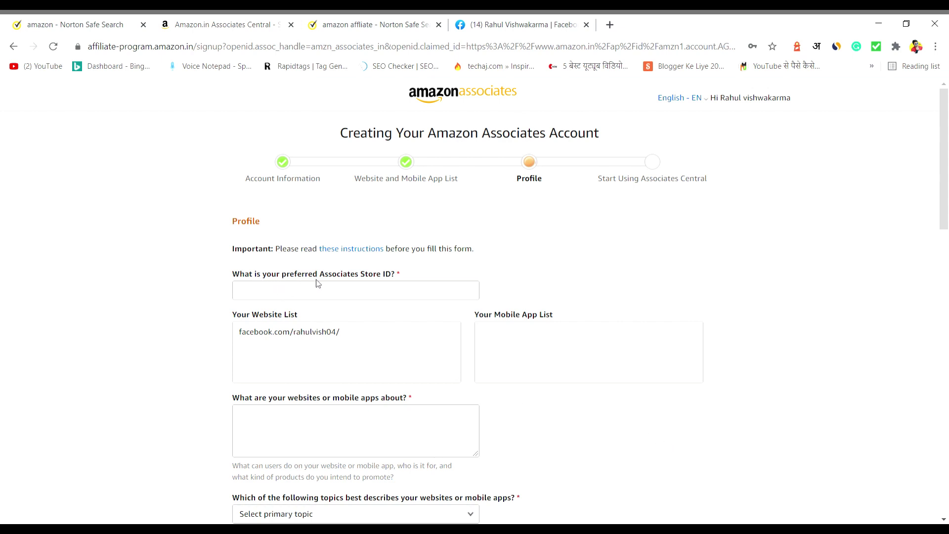
# Enter the preferred Associates Store ID and describe the websites with the placeholder text "asudhushfusbbbdu".
pyautogui.click(371, 290)
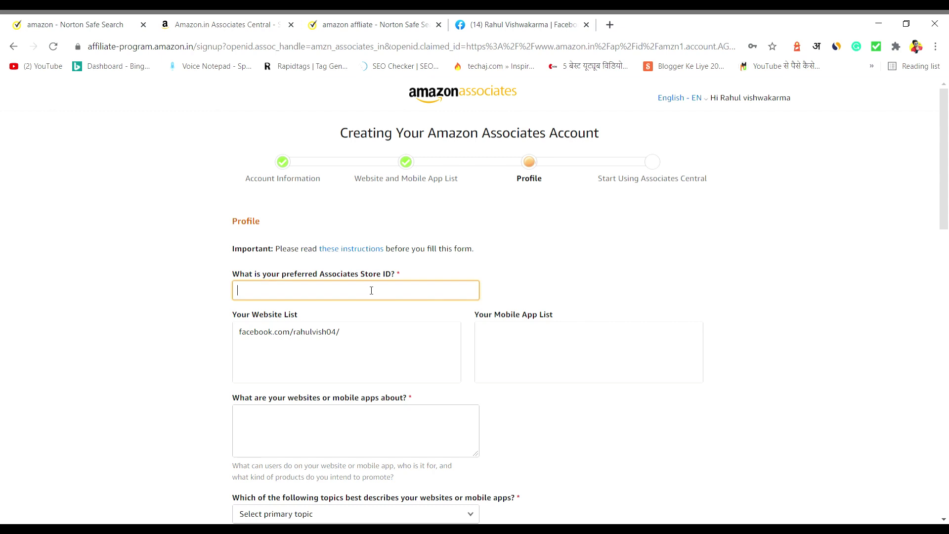
pyautogui.write('rahul04')
pyautogui.press('Return')
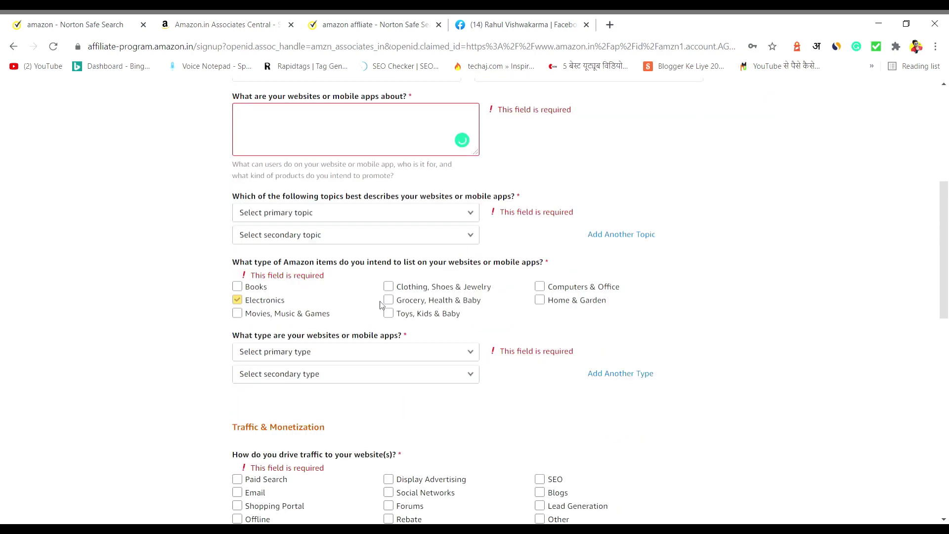
pyautogui.scroll(5, 382, 305)
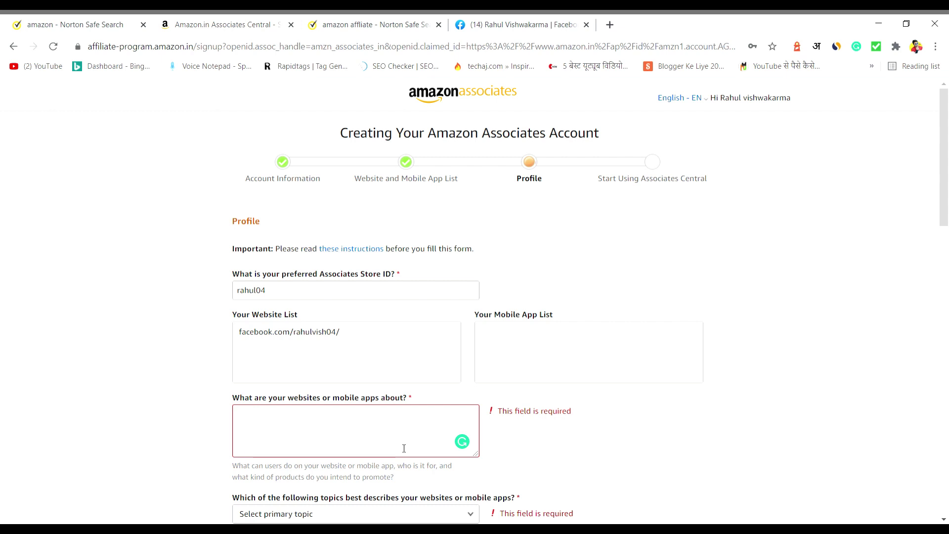
pyautogui.write('asudhushfusbbbdu')
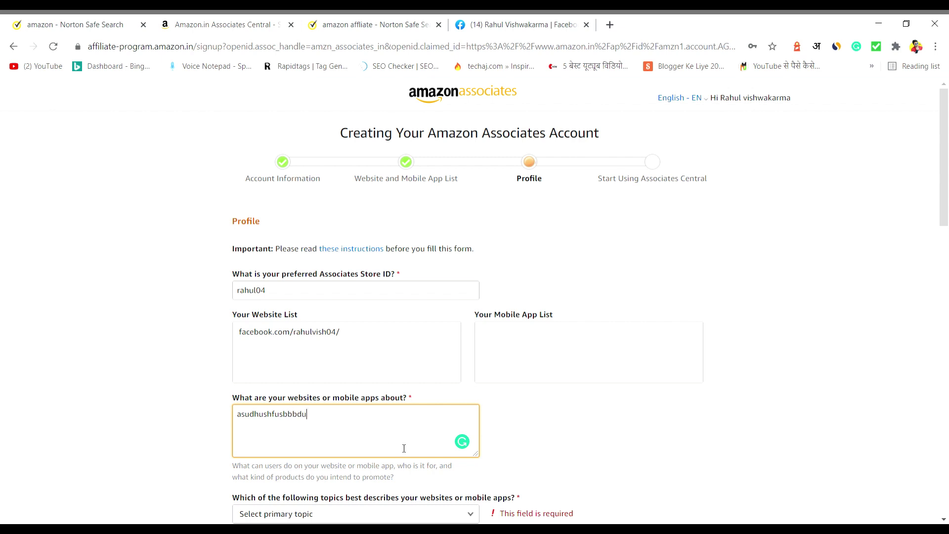
# Set the website's primary topic to Books and its secondary topic to Gaming.
pyautogui.scroll(-1, 396, 445)
pyautogui.scroll(-1, 394, 445)
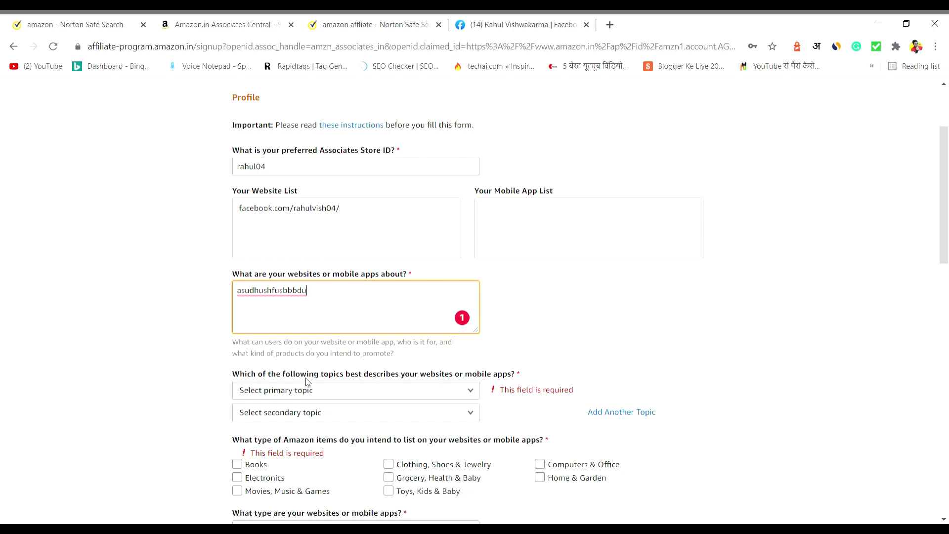
pyautogui.click(354, 391)
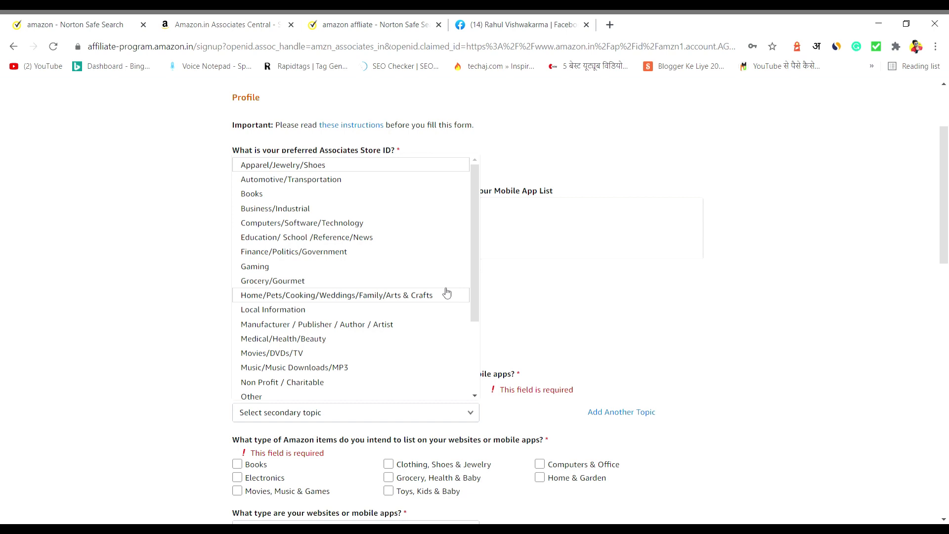
pyautogui.scroll(-3, 405, 328)
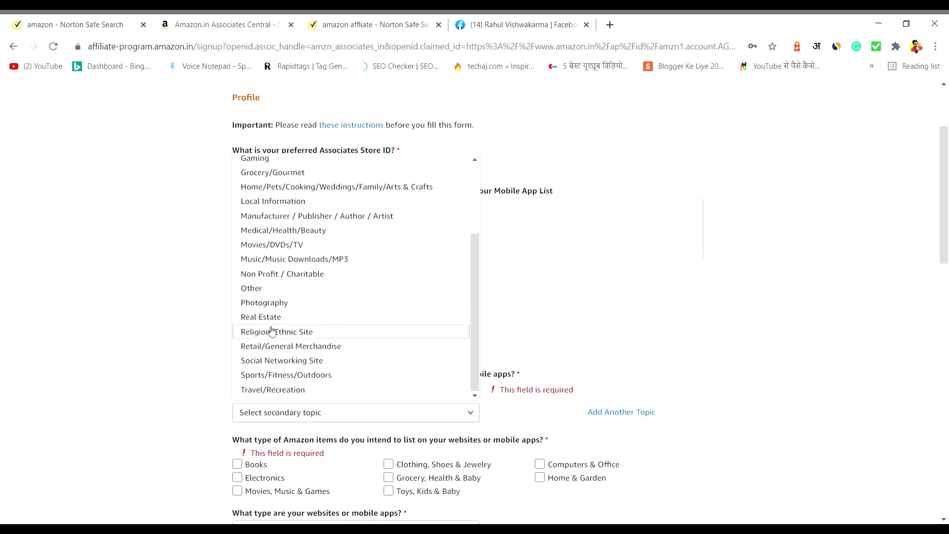
pyautogui.scroll(-1, 271, 330)
pyautogui.scroll(3, 276, 178)
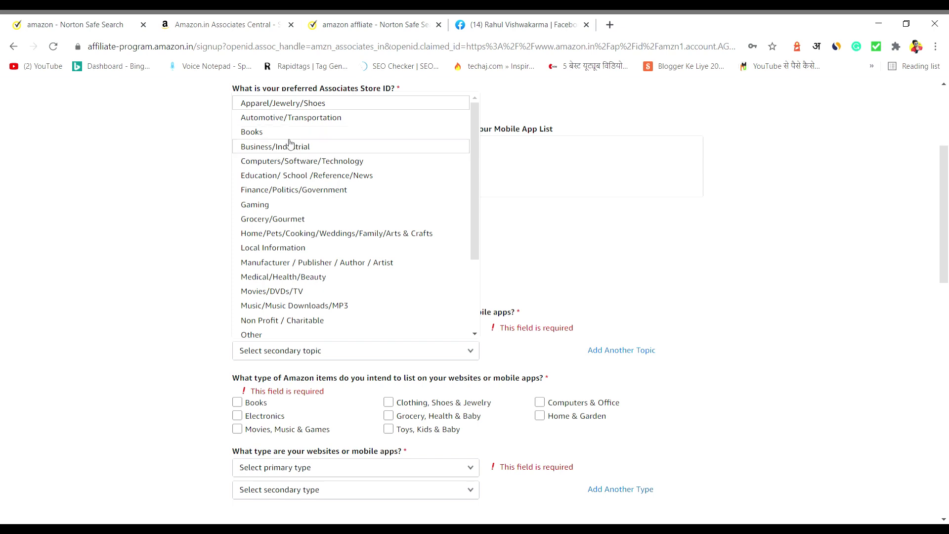
pyautogui.click(276, 132)
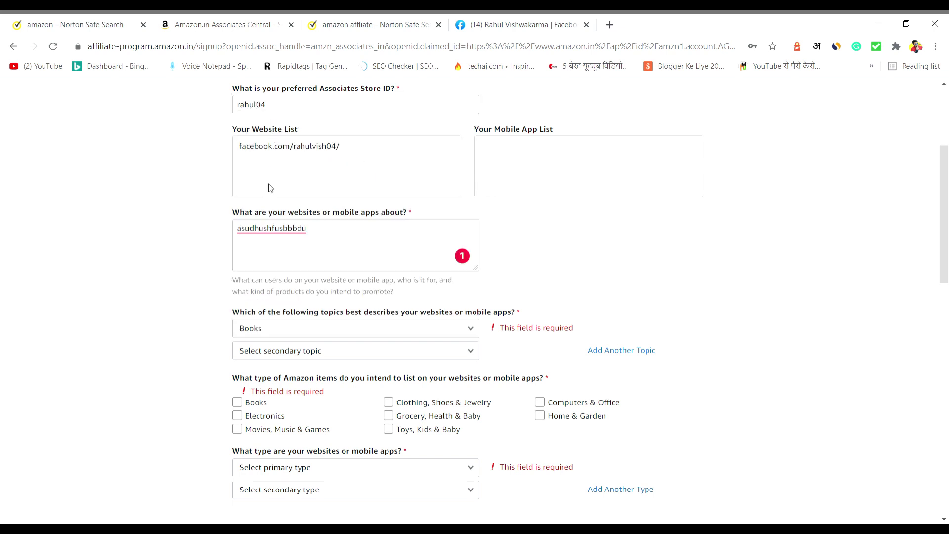
pyautogui.click(291, 352)
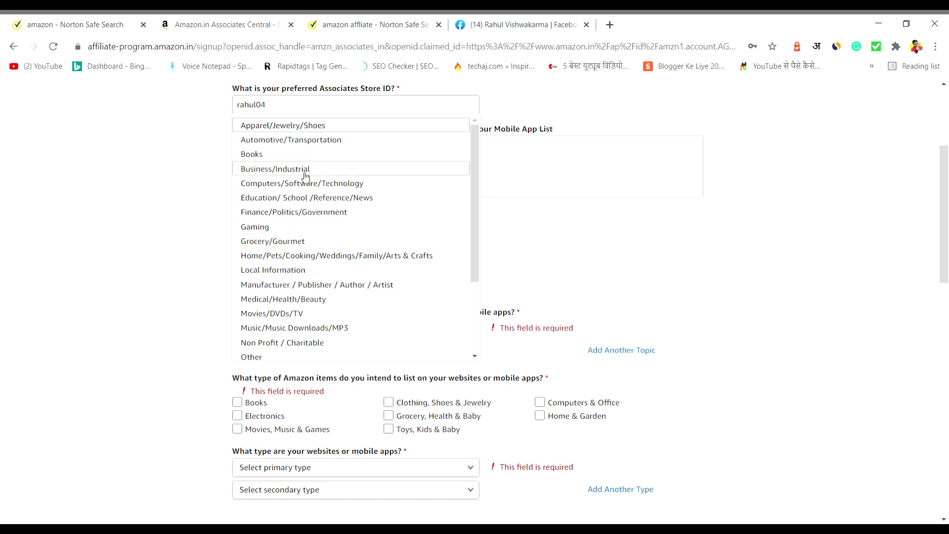
pyautogui.click(259, 228)
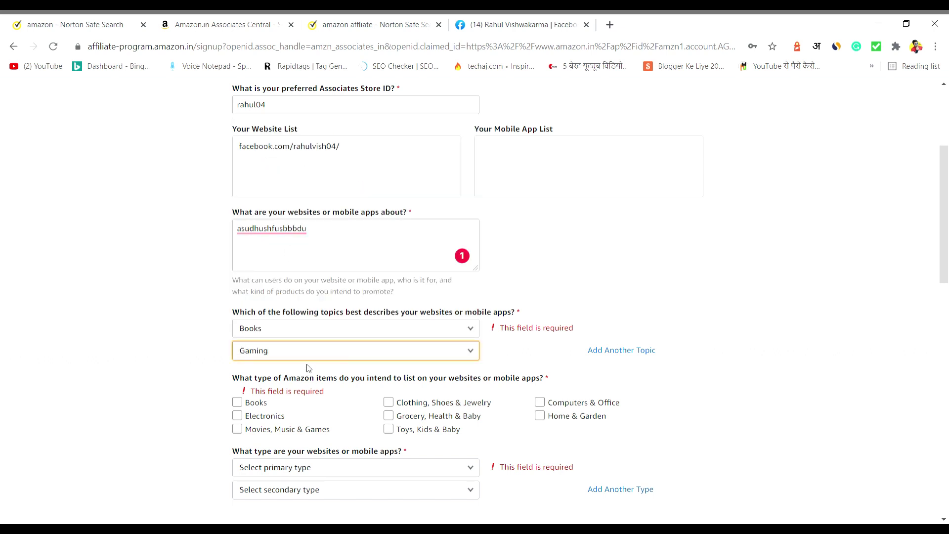
pyautogui.scroll(-1, 307, 369)
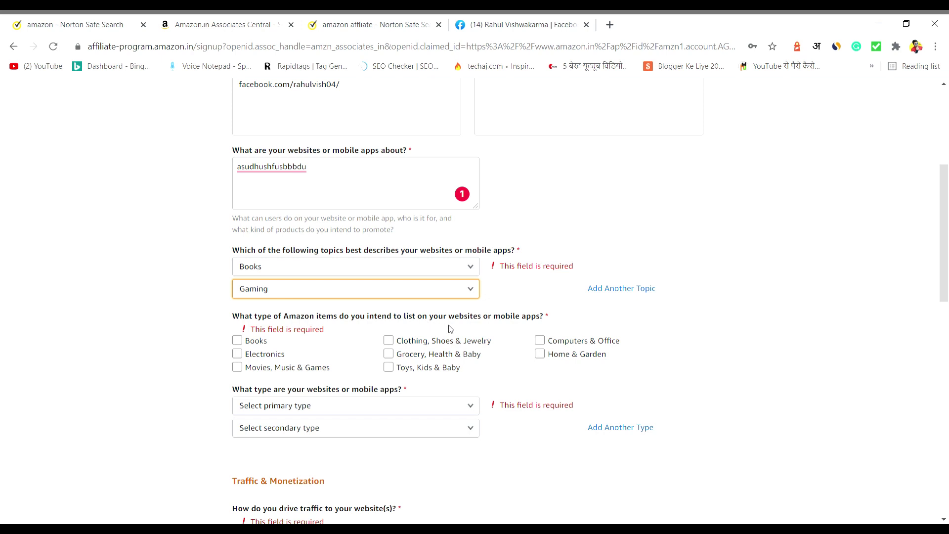
# Mark Books, Electronics, Movies, Music & Games, and Clothing, Shoes & Jewelry as the Amazon items intended for listing.
pyautogui.click(249, 342)
pyautogui.click(240, 353)
pyautogui.click(238, 368)
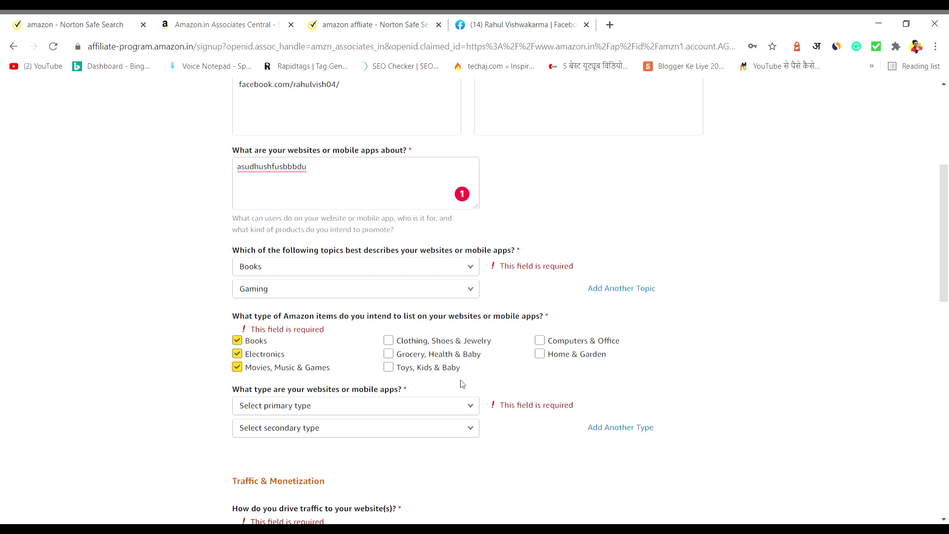
pyautogui.click(388, 340)
pyautogui.click(390, 354)
pyautogui.click(390, 355)
# Set the website's primary type to Blog and its secondary type to Content Website.
pyautogui.scroll(-1, 383, 415)
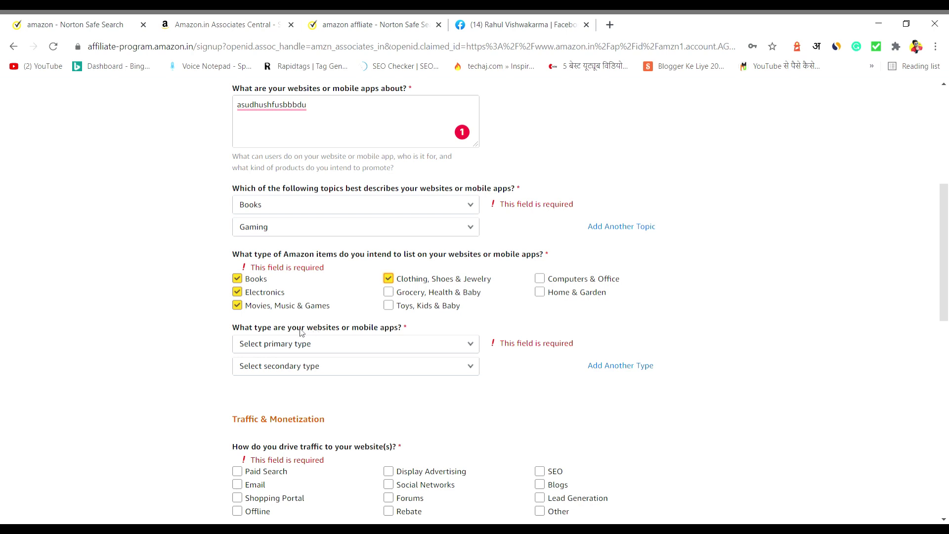
pyautogui.click(286, 349)
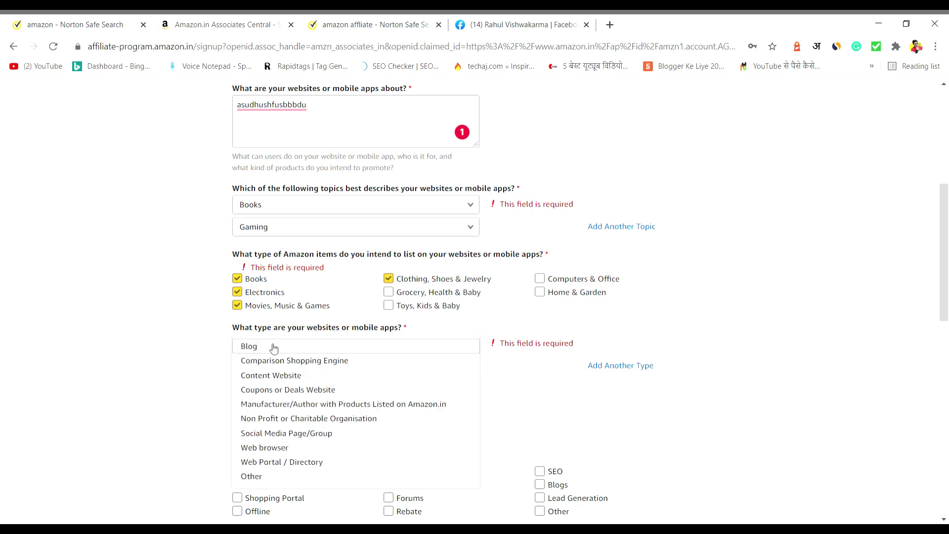
pyautogui.click(286, 347)
pyautogui.click(287, 365)
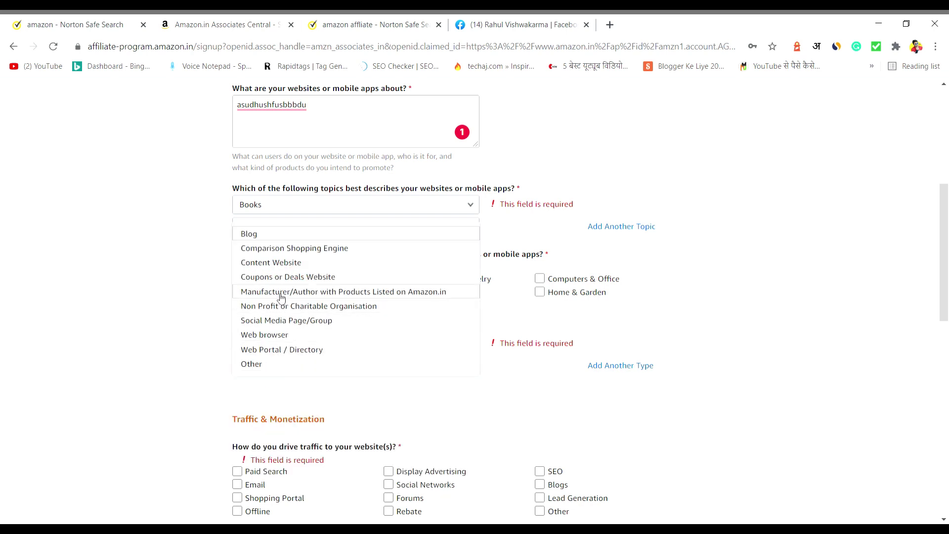
pyautogui.click(277, 263)
# Mark Paid Search, Social Networks, SEO and Blogs as the ways traffic is driven to the website.
pyautogui.scroll(-2, 281, 274)
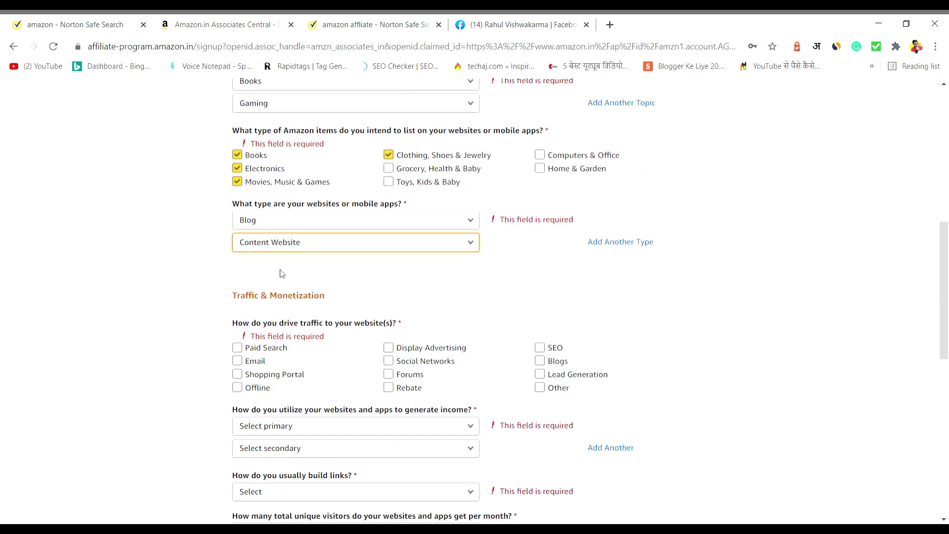
pyautogui.scroll(-2, 283, 271)
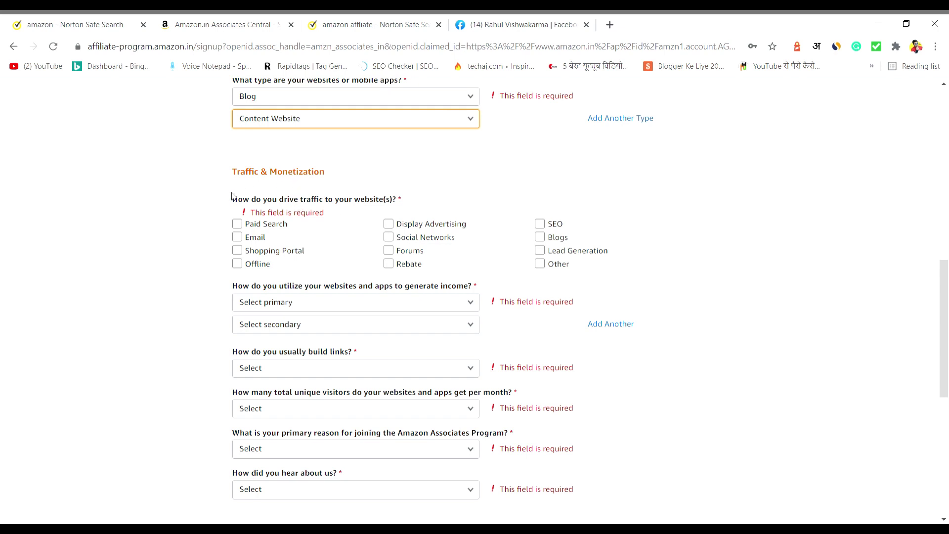
pyautogui.click(412, 237)
pyautogui.click(412, 237)
pyautogui.click(402, 263)
pyautogui.click(401, 263)
pyautogui.click(565, 227)
pyautogui.click(541, 238)
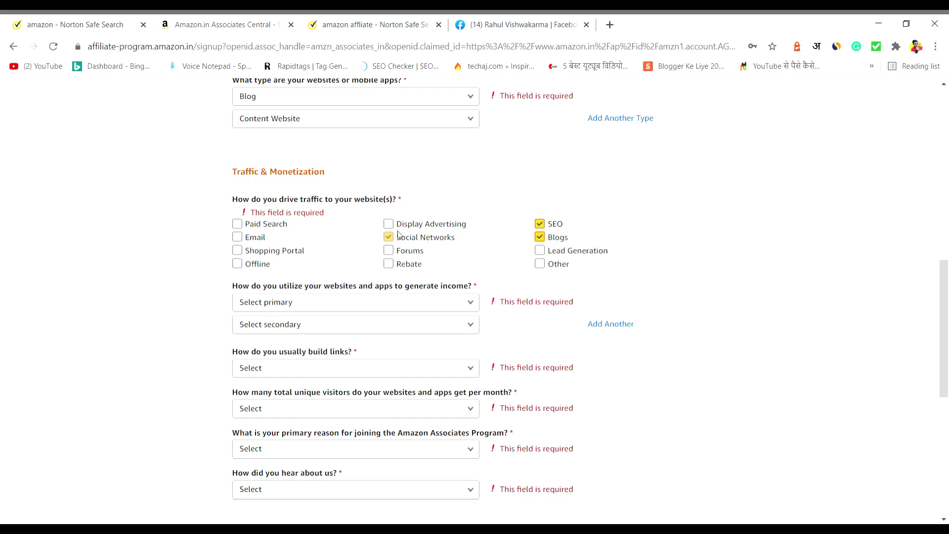
pyautogui.click(381, 245)
pyautogui.click(390, 237)
pyautogui.click(238, 264)
pyautogui.click(269, 227)
# Set both the primary and secondary income methods to Contextual Advertising (e.g. Google Adsense).
pyautogui.scroll(-1, 319, 252)
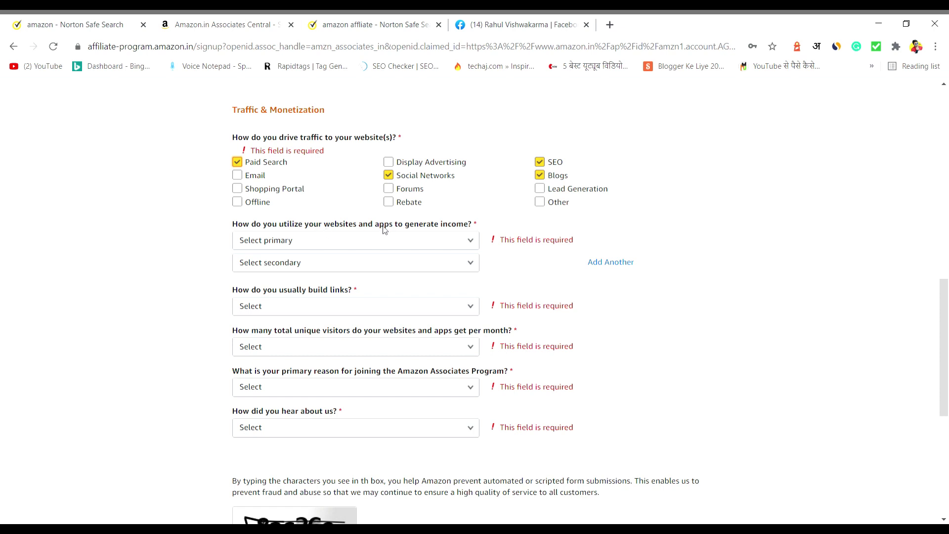
pyautogui.click(408, 241)
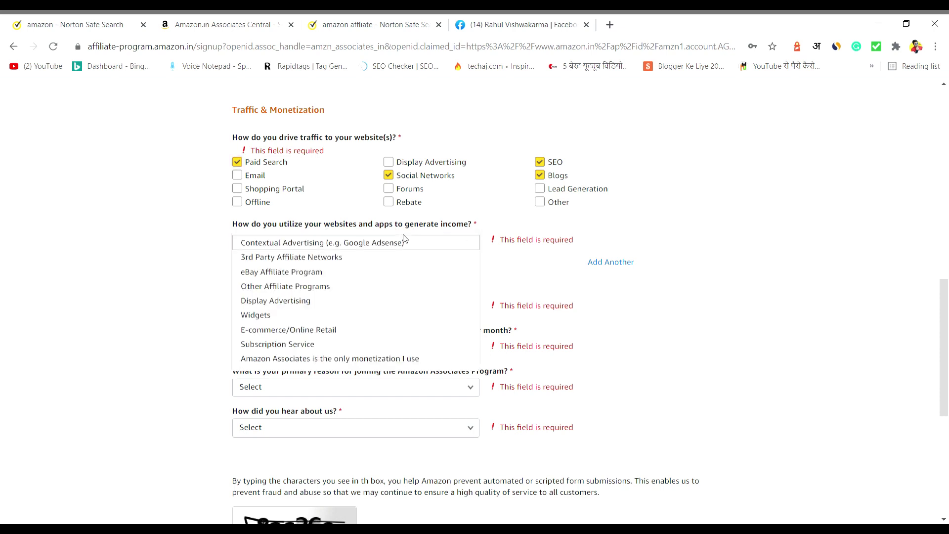
pyautogui.scroll(-1, 322, 262)
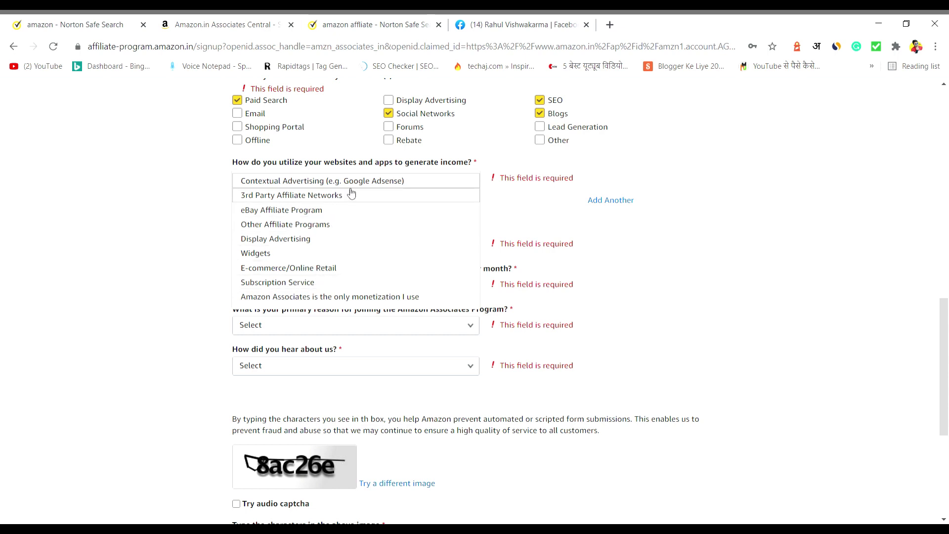
pyautogui.click(380, 181)
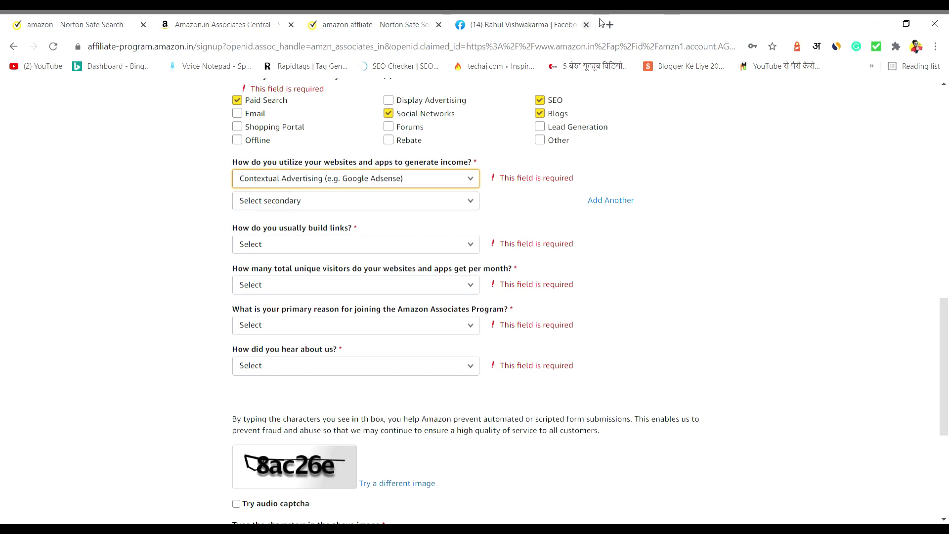
pyautogui.click(441, 201)
pyautogui.click(421, 209)
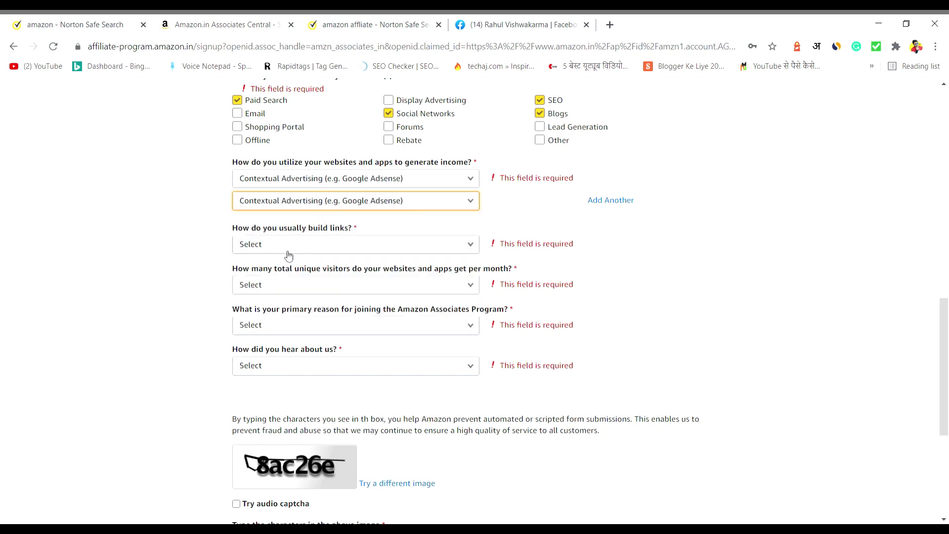
# Set the link-building method to Blog Editor (e.g. Blogger, Wordpress, Typepad) and the monthly unique visitors to From 5,001 to 50,000.
pyautogui.click(325, 246)
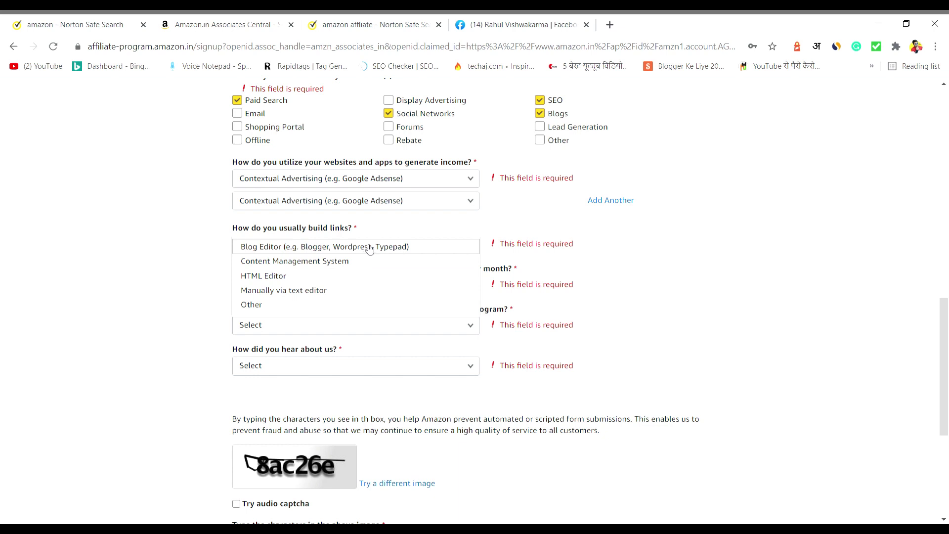
pyautogui.click(400, 250)
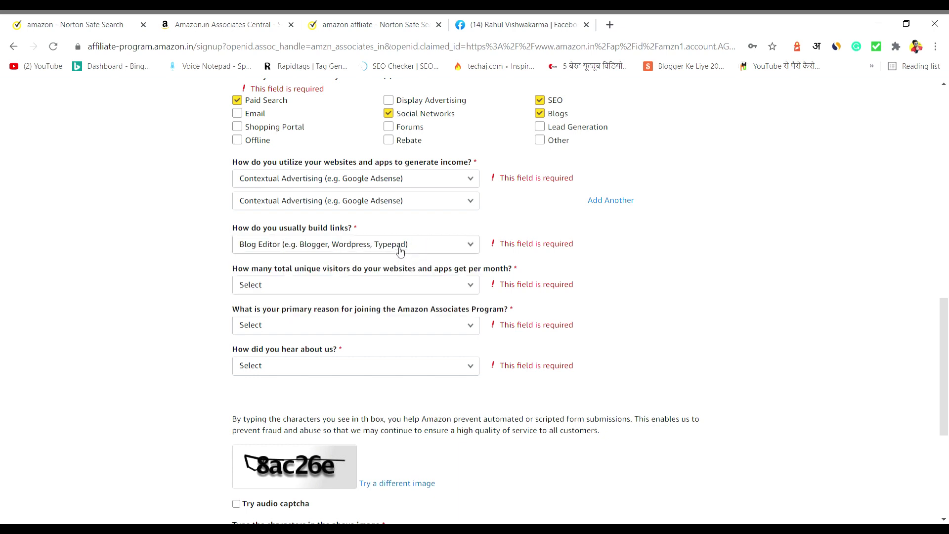
pyautogui.click(303, 292)
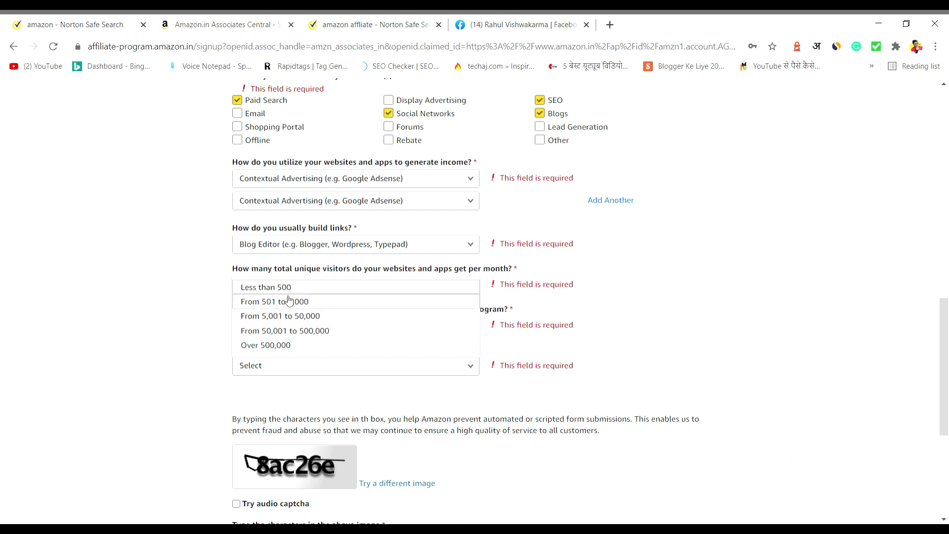
pyautogui.click(318, 321)
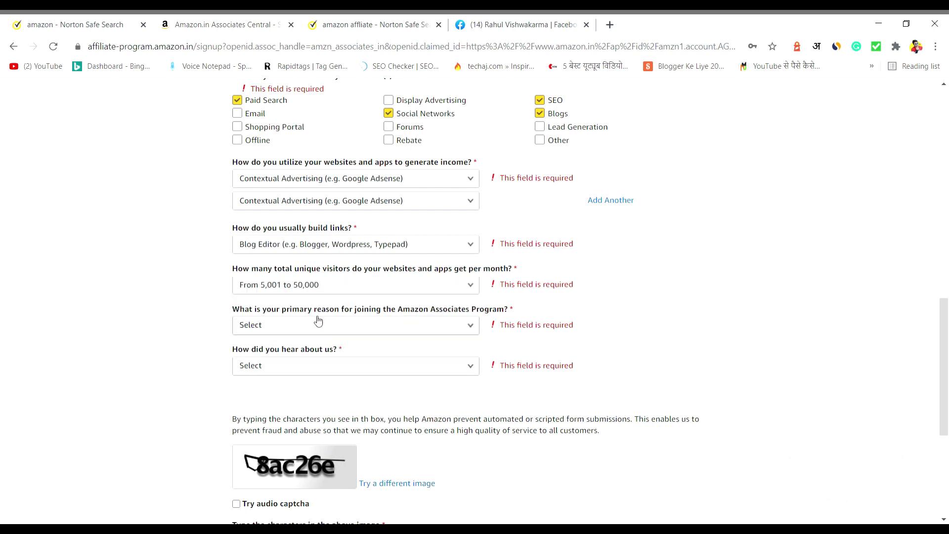
# Set the primary reason for joining to Useful Content for my Site and the referral source to From the Amazon.in Site.
pyautogui.scroll(-1, 309, 307)
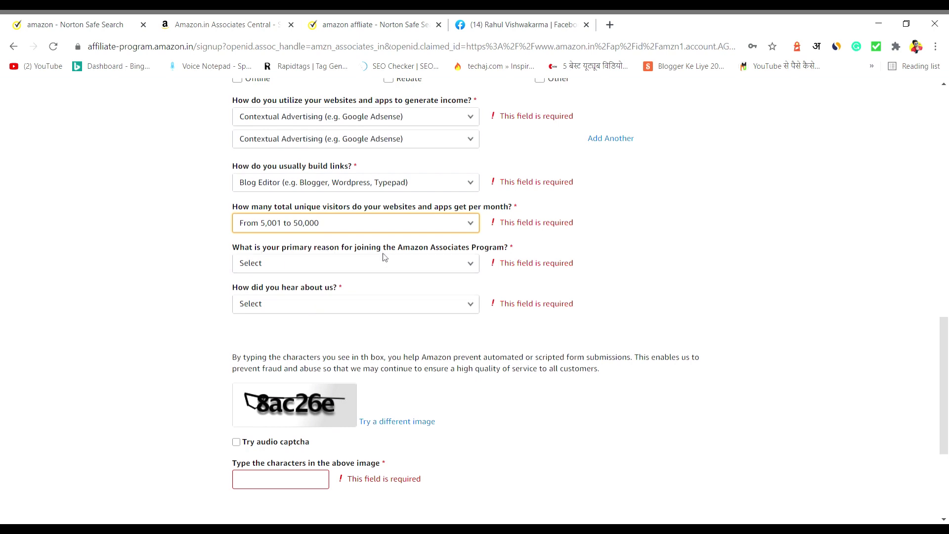
pyautogui.click(458, 264)
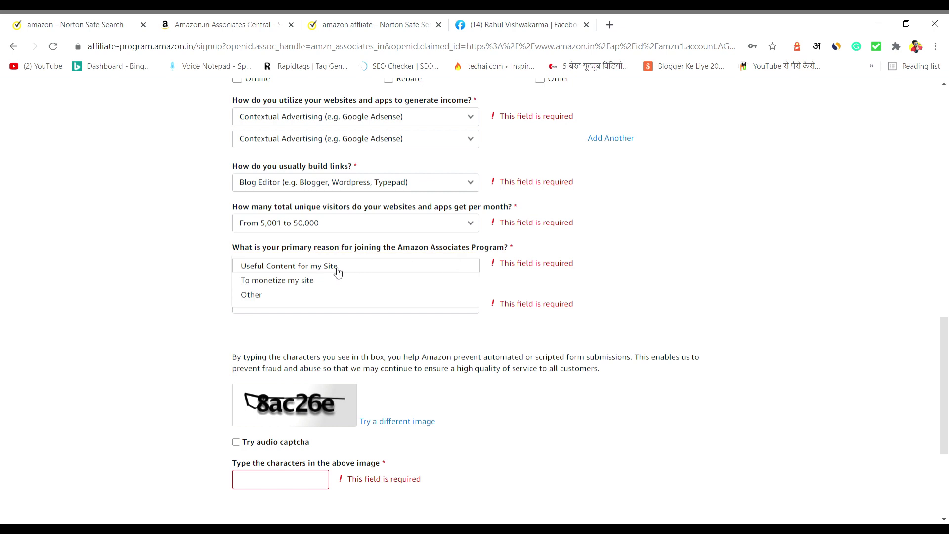
pyautogui.click(337, 270)
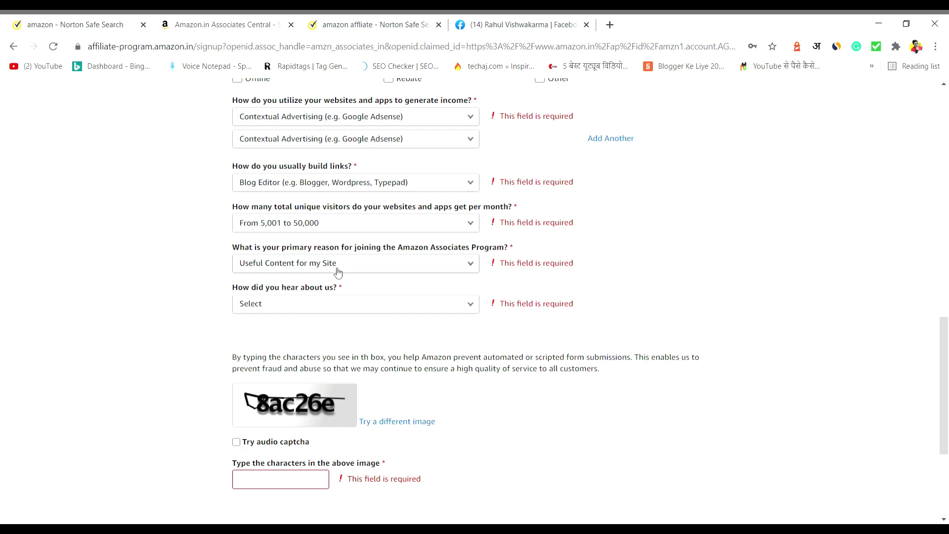
pyautogui.click(317, 269)
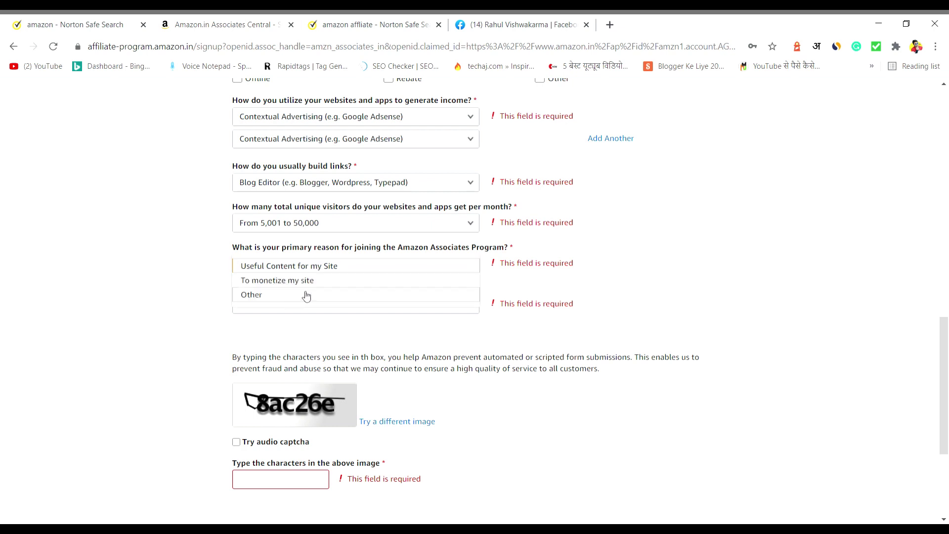
pyautogui.click(366, 268)
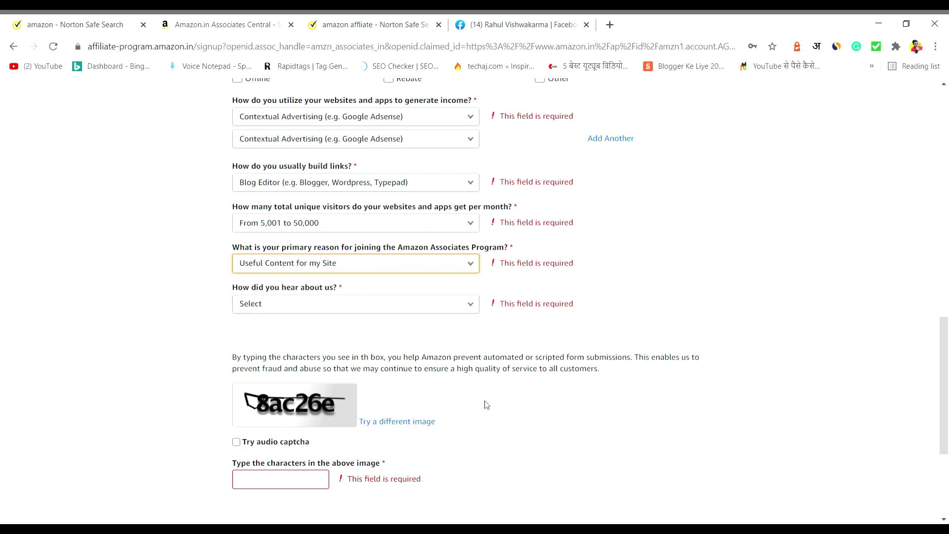
pyautogui.click(407, 311)
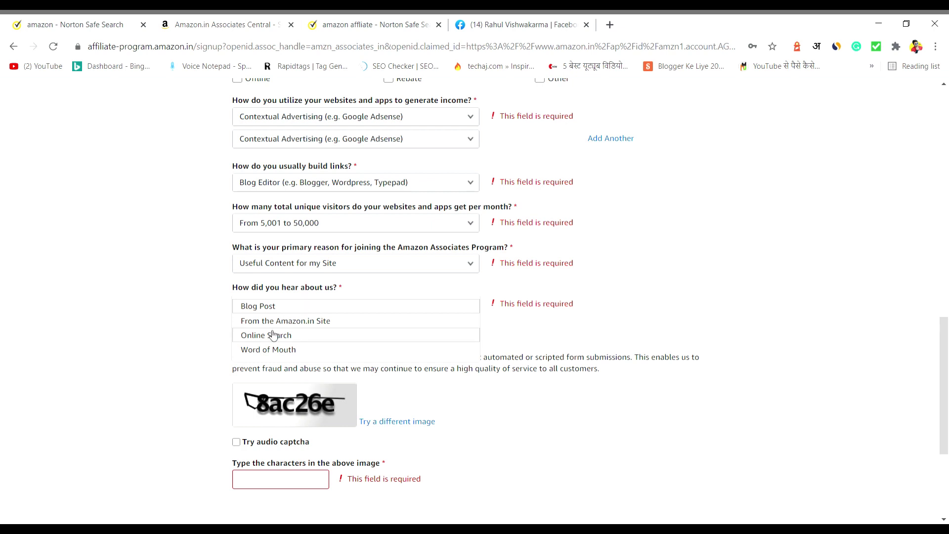
pyautogui.click(334, 326)
# Enter the captcha characters, agree to the Associates Program Operating Agreement, and submit the application.
pyautogui.scroll(-1, 297, 356)
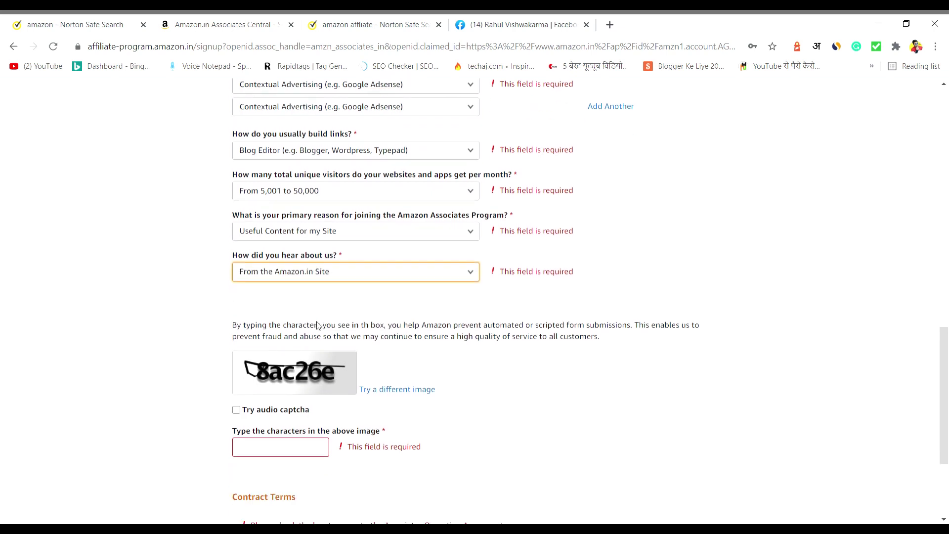
pyautogui.click(268, 425)
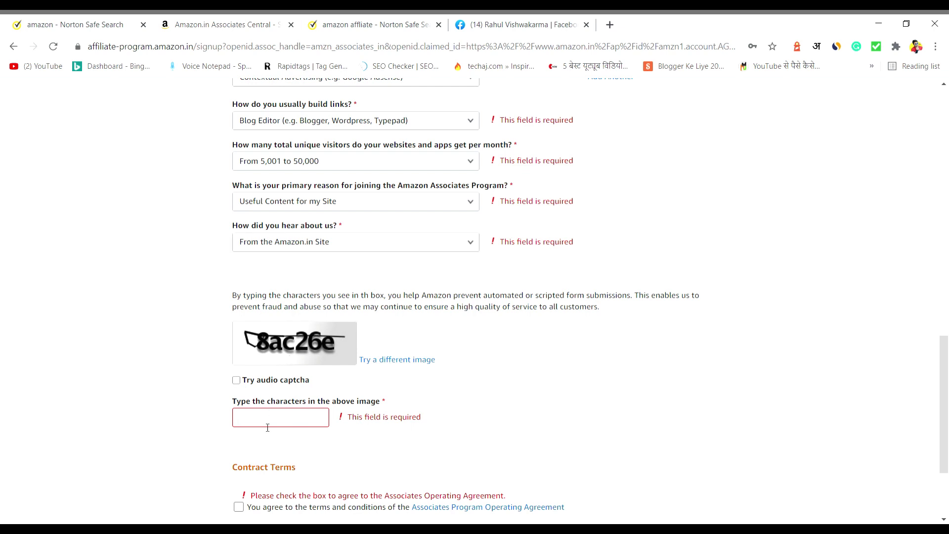
pyautogui.write('8ac26e')
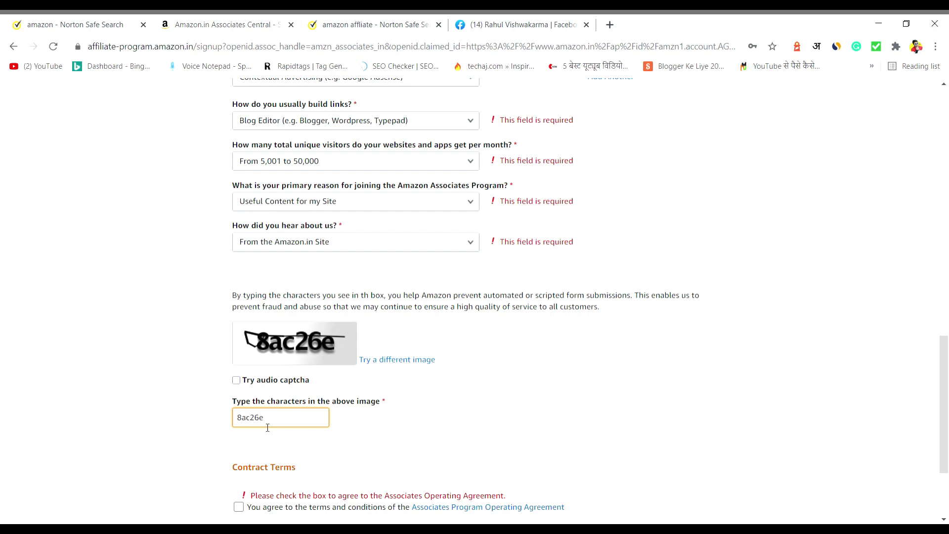
pyautogui.scroll(-3, 267, 428)
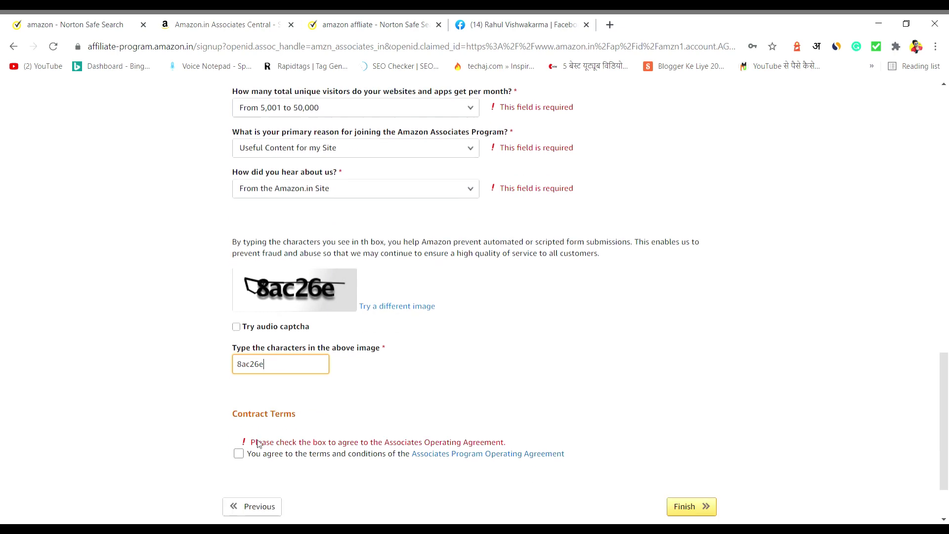
pyautogui.click(238, 383)
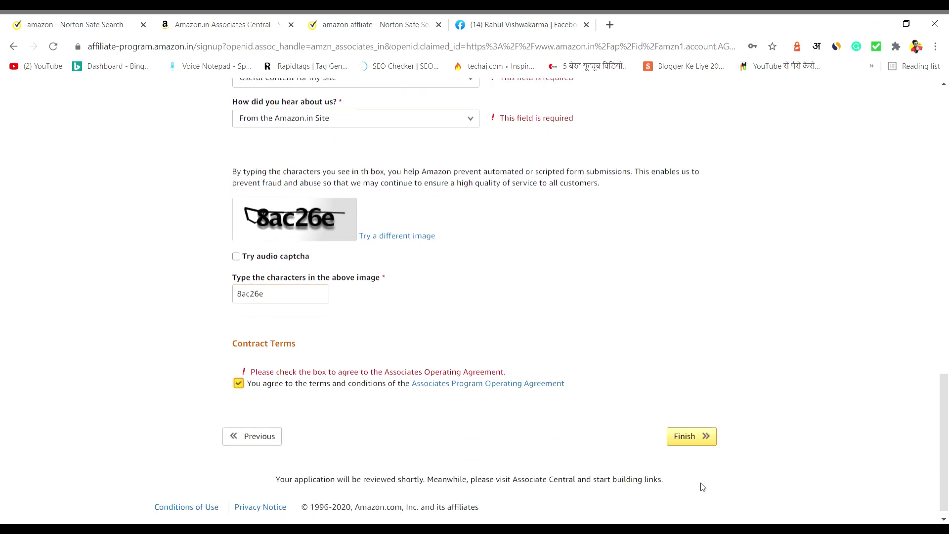
pyautogui.click(687, 441)
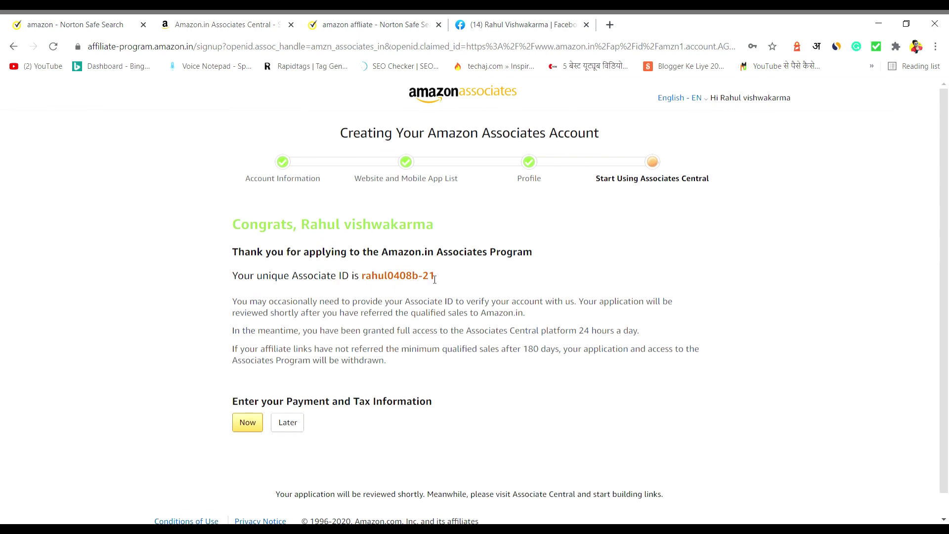
# Postpone entering the payment and tax information and dismiss the Associates Central welcome overlay.
pyautogui.moveTo(436, 277); pyautogui.dragTo(365, 286)
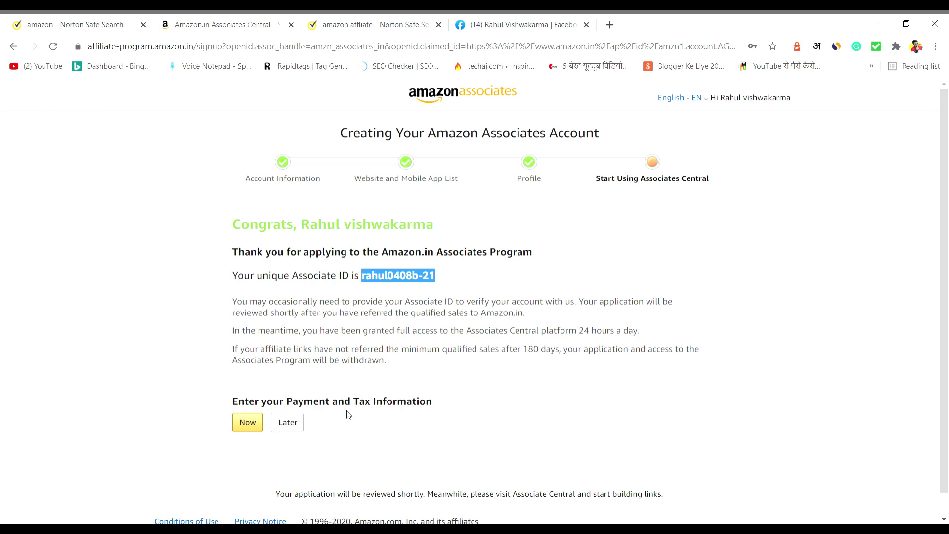
pyautogui.click(287, 423)
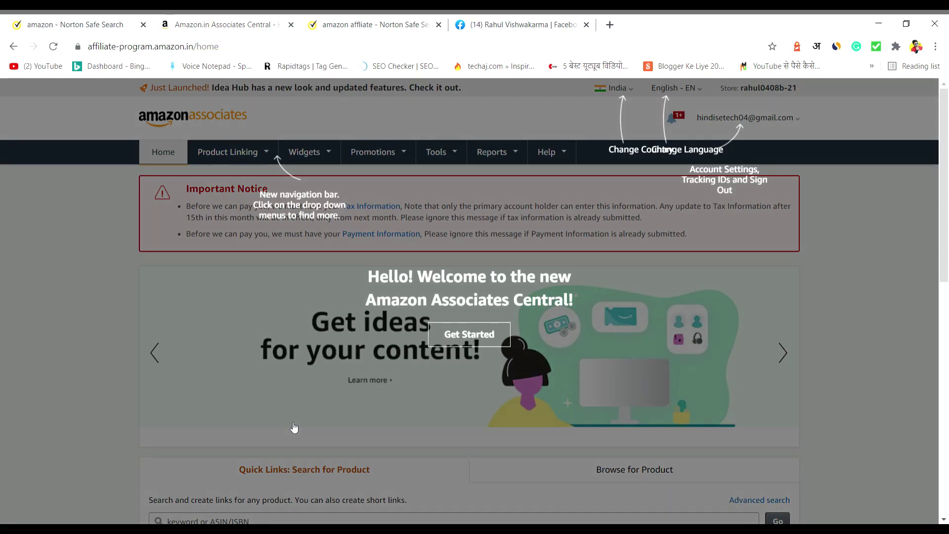
pyautogui.click(459, 342)
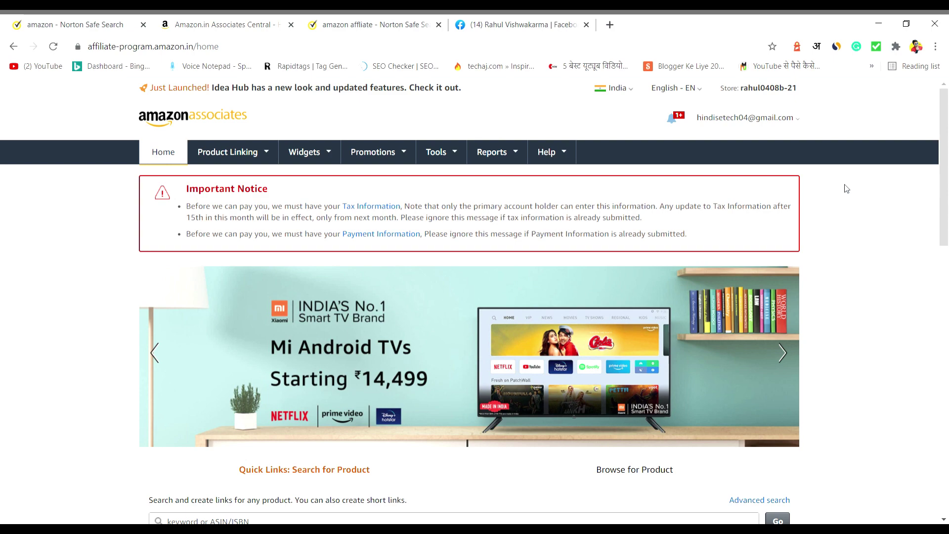
# Look over the Associates Central home page, including the store ID and the main navigation categories.
pyautogui.scroll(-5, 727, 143)
pyautogui.scroll(1, 580, 250)
pyautogui.scroll(4, 581, 251)
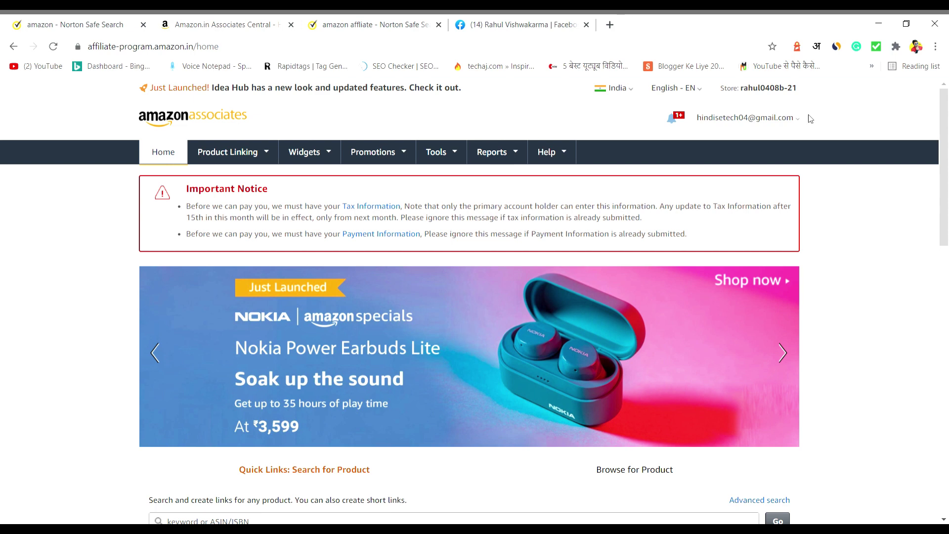
pyautogui.moveTo(741, 91); pyautogui.dragTo(797, 91)
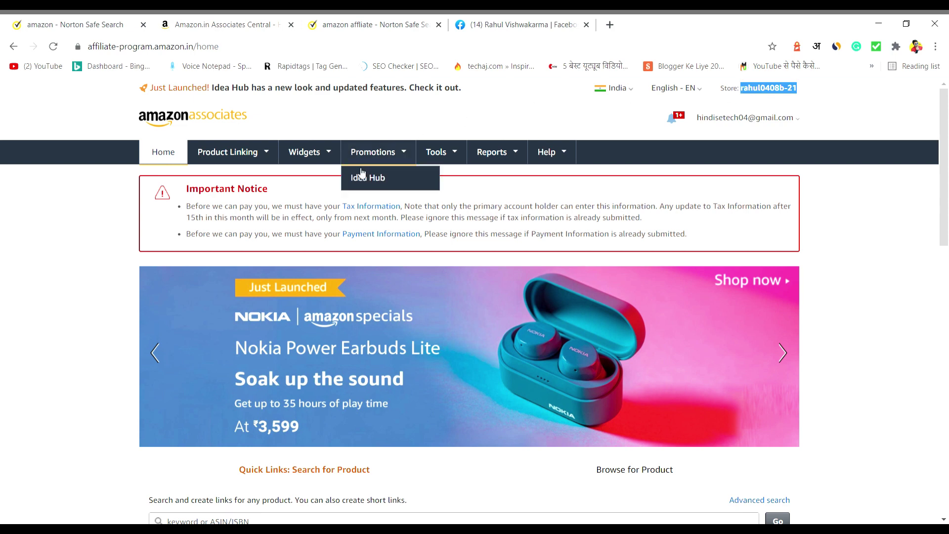
pyautogui.scroll(-5, 347, 205)
pyautogui.scroll(5, 346, 209)
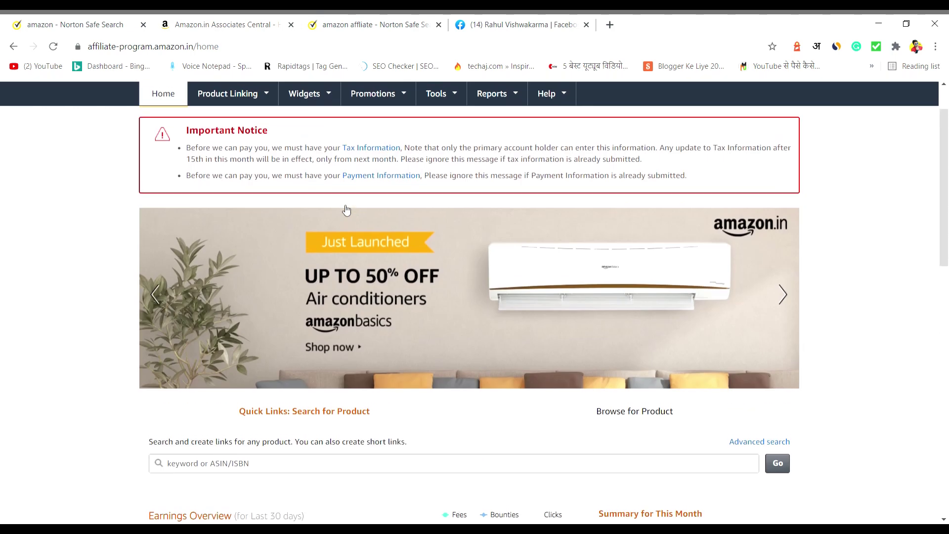
pyautogui.moveTo(368, 149)
pyautogui.moveTo(311, 153)
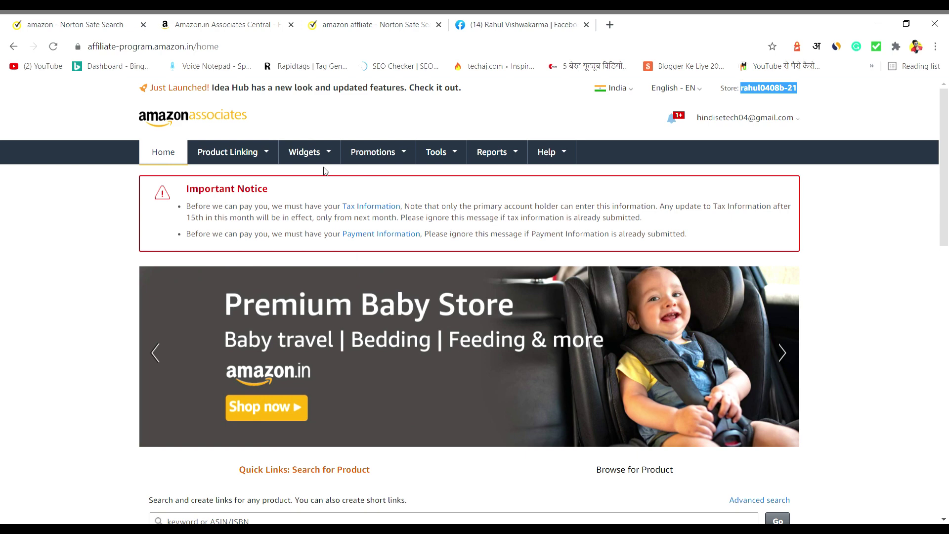
pyautogui.moveTo(455, 153)
pyautogui.moveTo(511, 153)
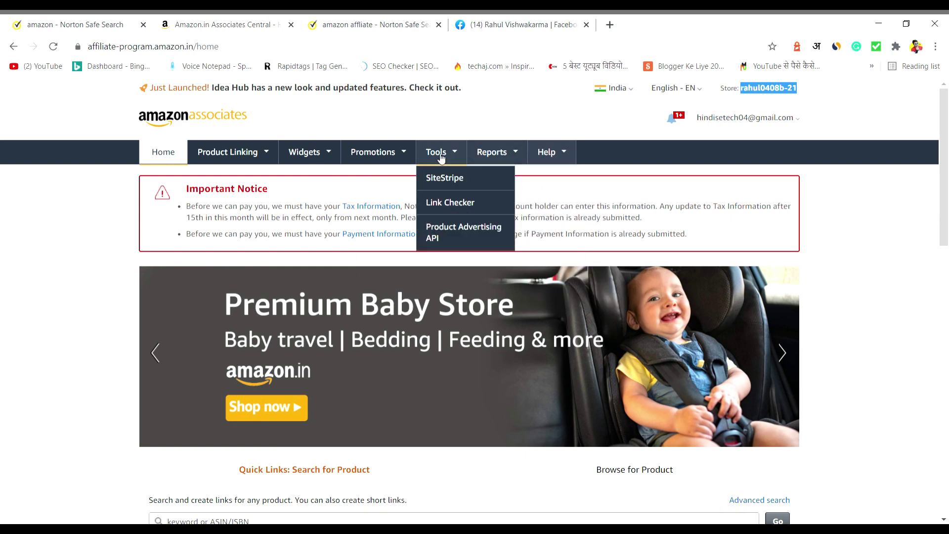
pyautogui.moveTo(399, 162)
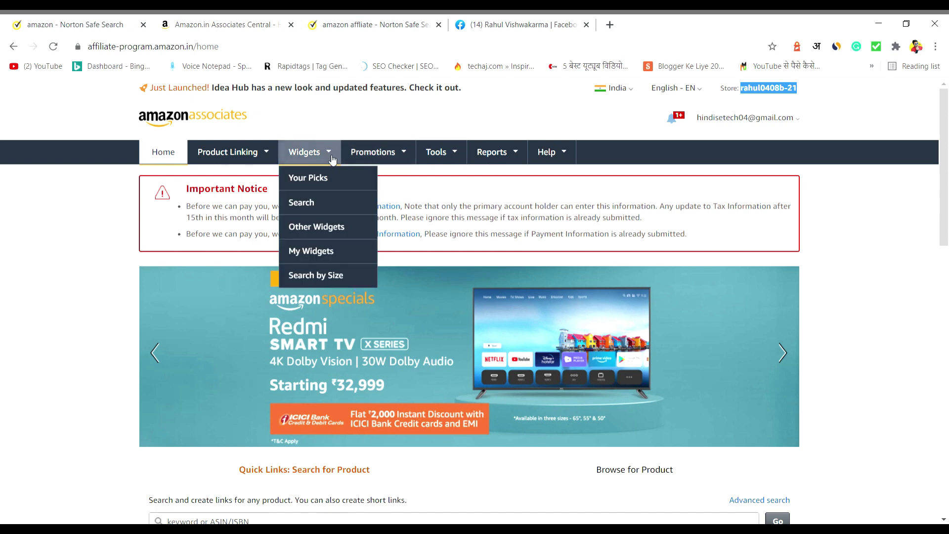
pyautogui.moveTo(250, 153)
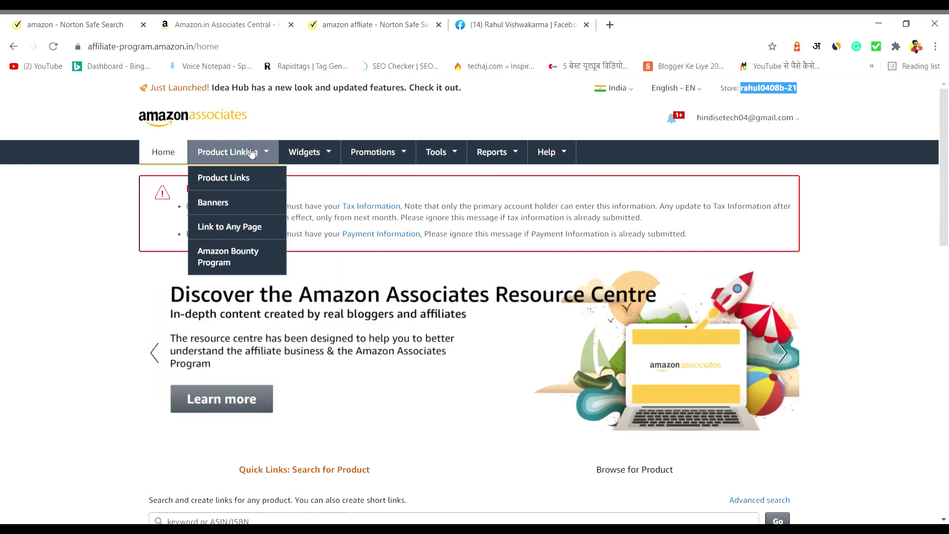
pyautogui.moveTo(791, 122)
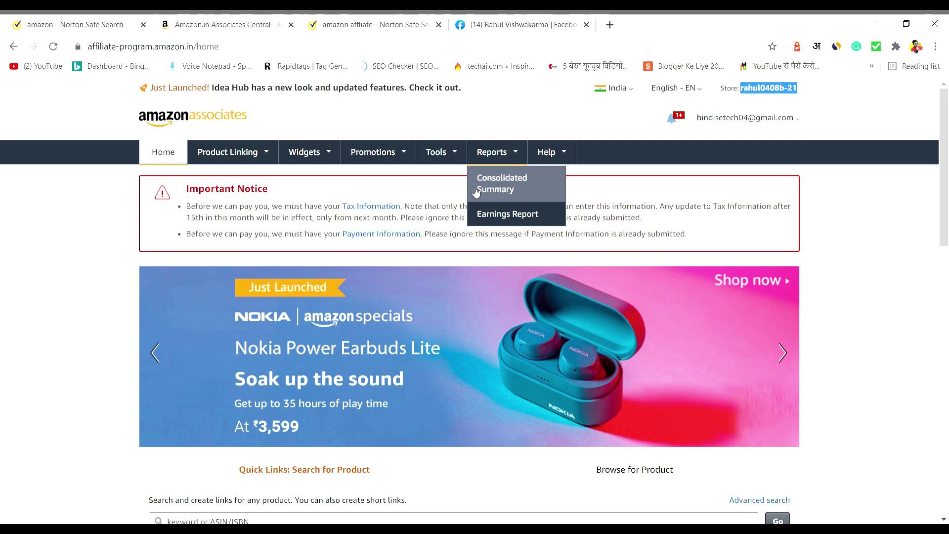
# Get the link for the LG 19 inch HD Ready Monitor from the "lcd" product results and select its Text and Image HTML code.
pyautogui.scroll(-4, 444, 276)
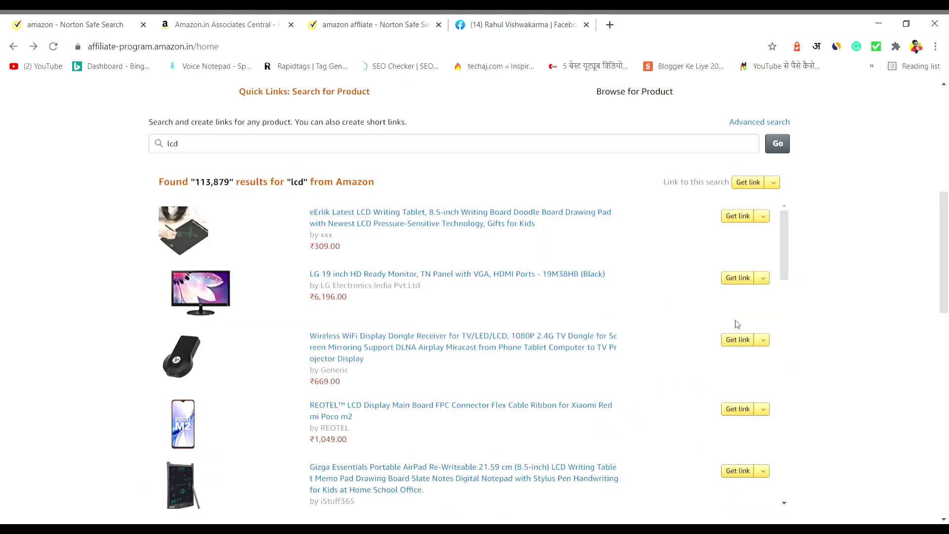
pyautogui.click(743, 280)
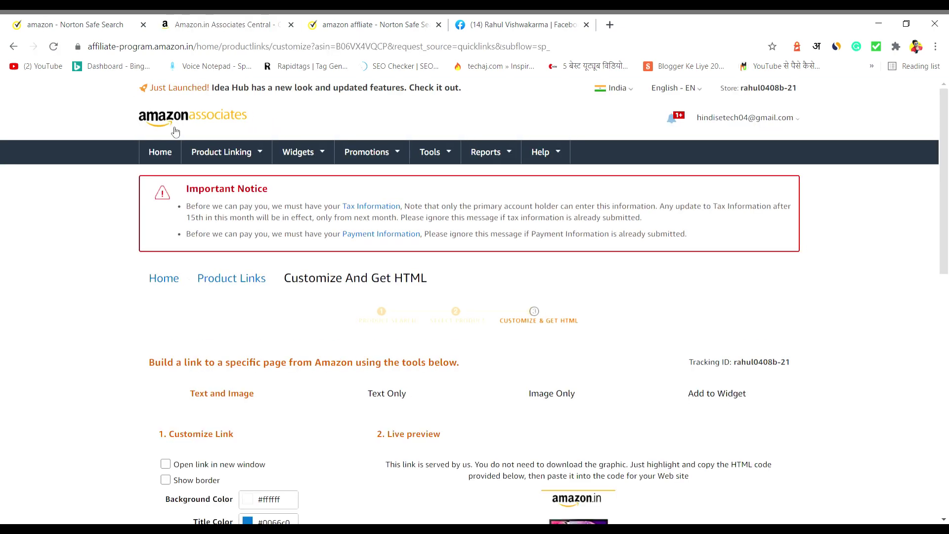
pyautogui.scroll(-1, 328, 223)
pyautogui.scroll(-2, 329, 223)
pyautogui.scroll(3, 329, 223)
pyautogui.scroll(-6, 311, 371)
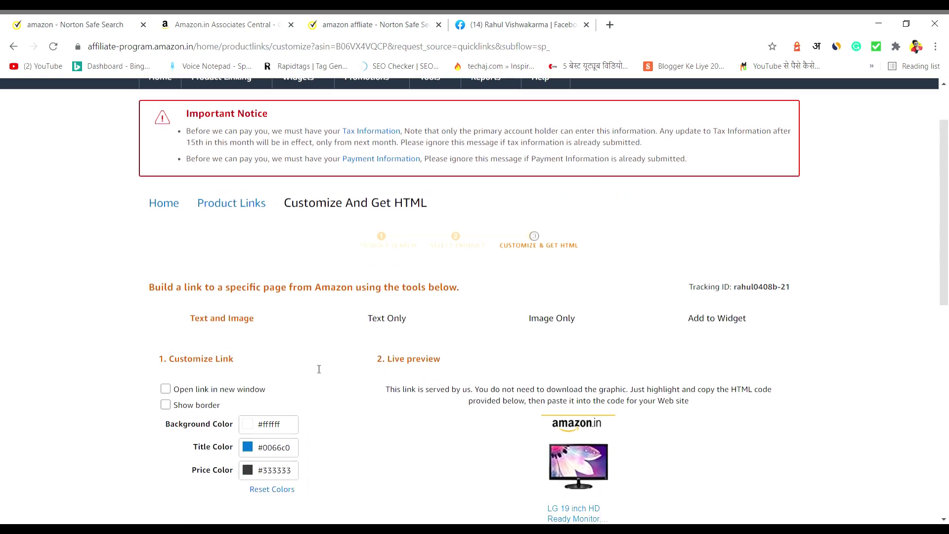
pyautogui.scroll(-4, 346, 355)
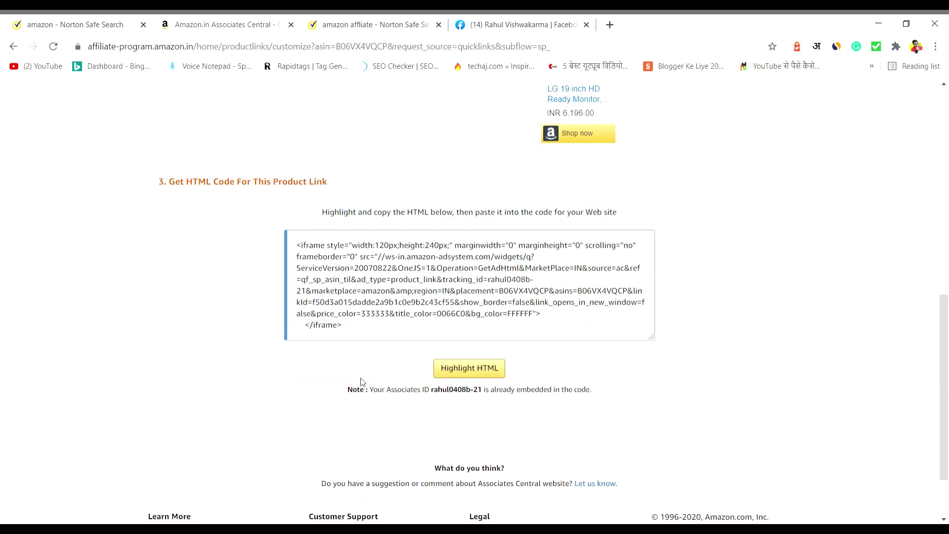
pyautogui.moveTo(355, 332); pyautogui.dragTo(297, 243)
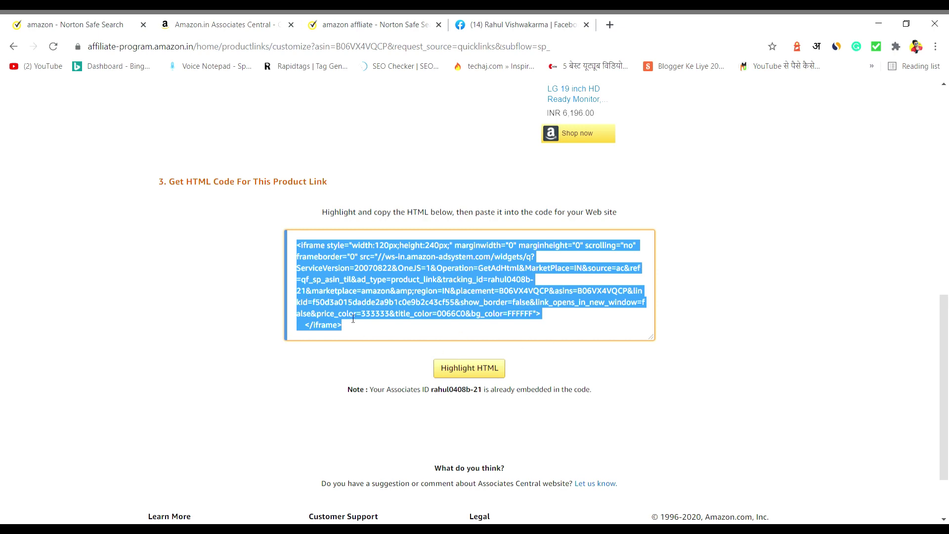
# Change the monitor's product link to Text Only in Short Link format and select the generated link.
pyautogui.scroll(5, 353, 319)
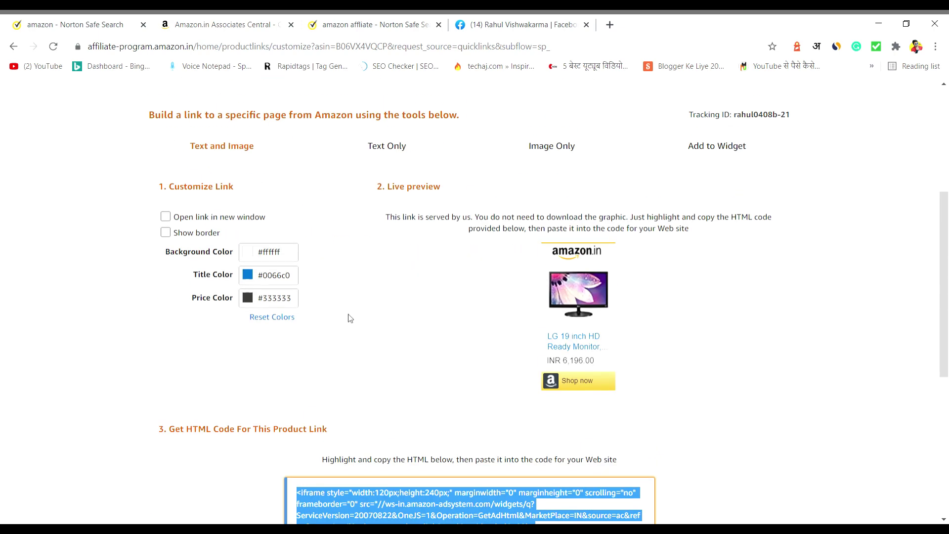
pyautogui.click(375, 147)
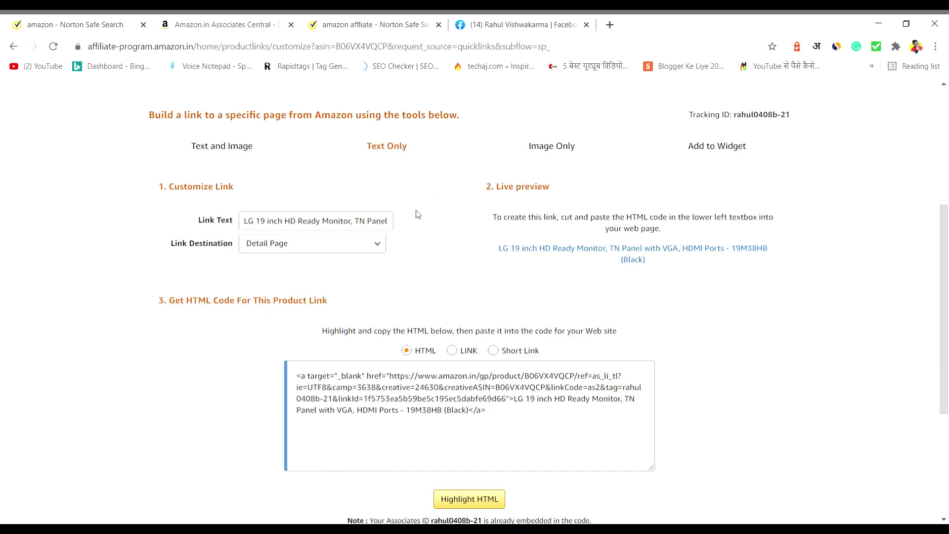
pyautogui.click(504, 353)
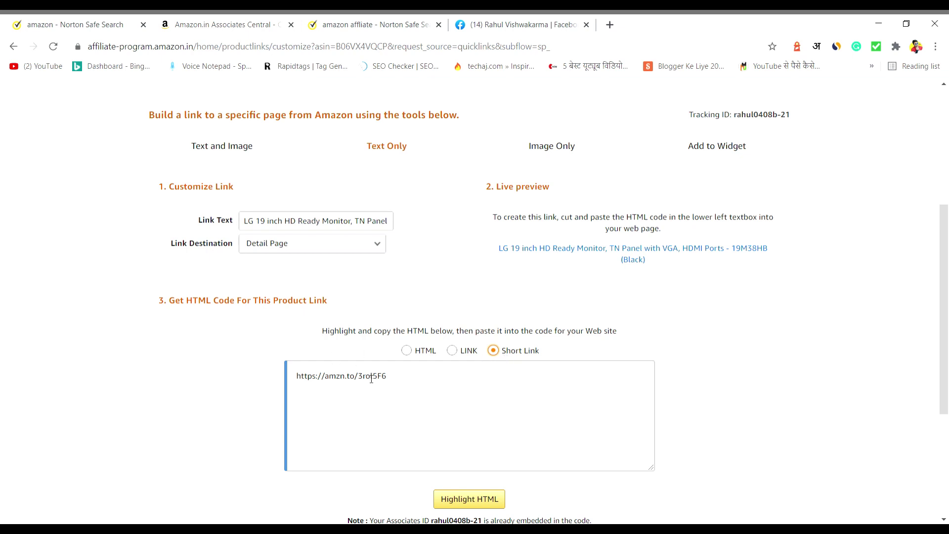
pyautogui.click(394, 384)
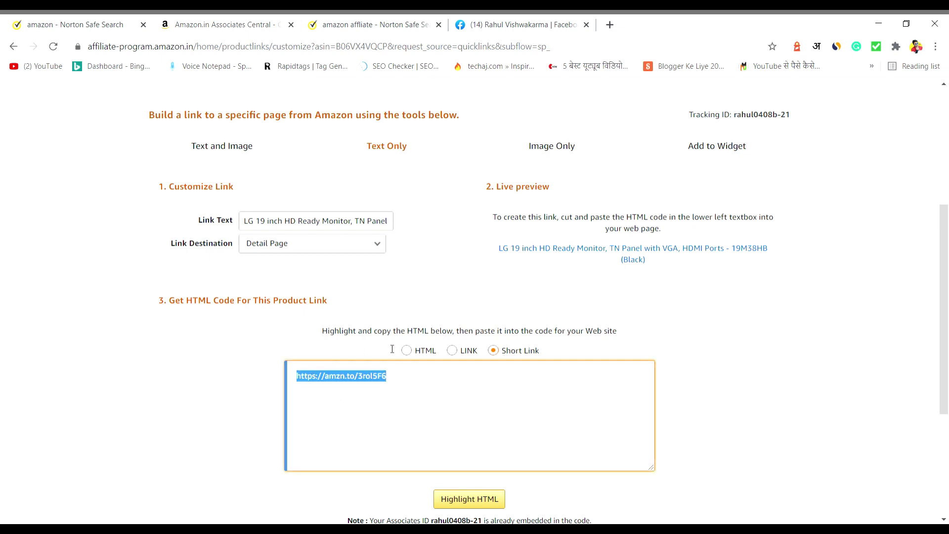
# Look over the Facebook profile as a place for sharing the link, and return to Associates Central to review the product link page.
pyautogui.click(549, 23)
pyautogui.scroll(-3, 470, 283)
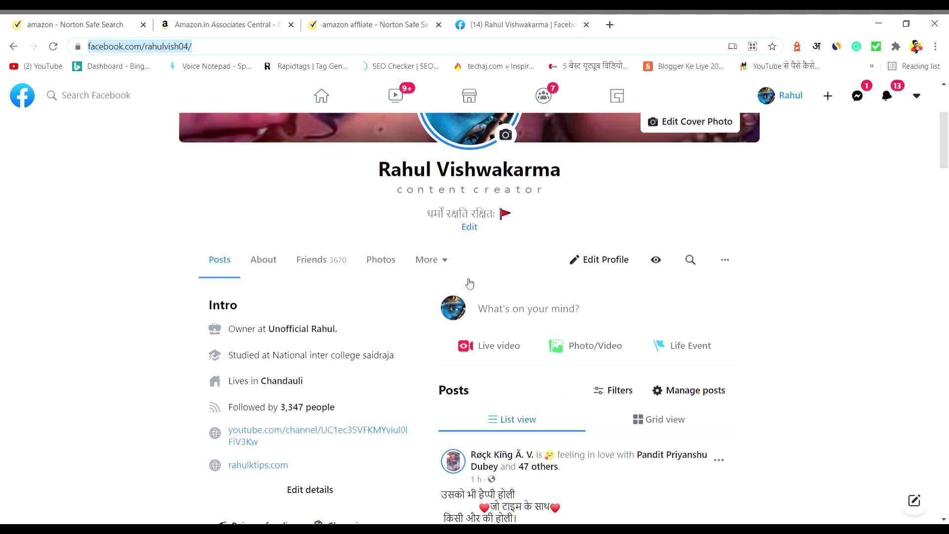
pyautogui.click(218, 20)
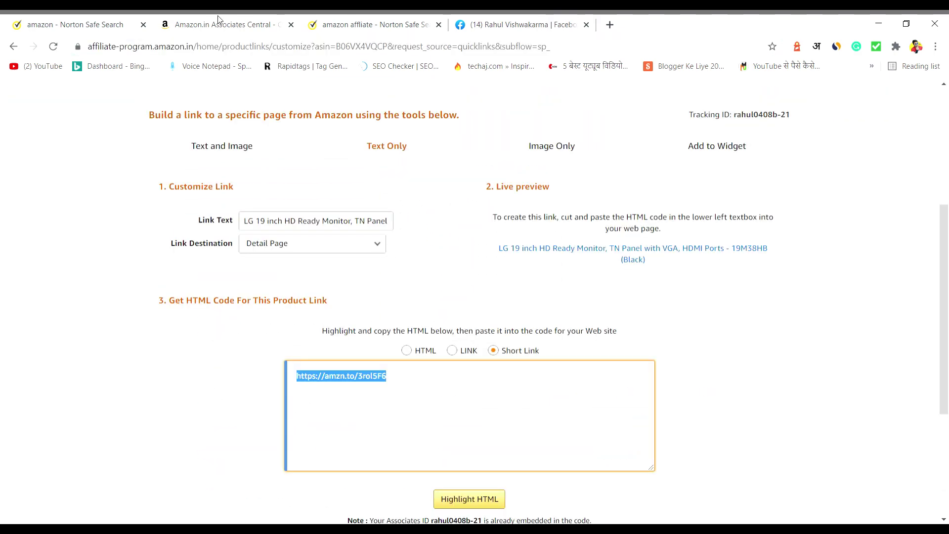
pyautogui.scroll(4, 370, 434)
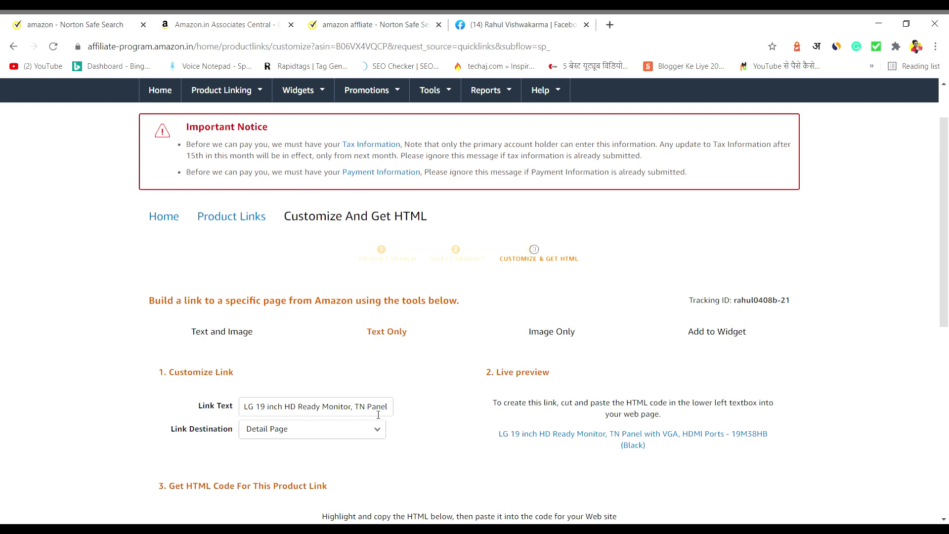
pyautogui.scroll(-1, 379, 412)
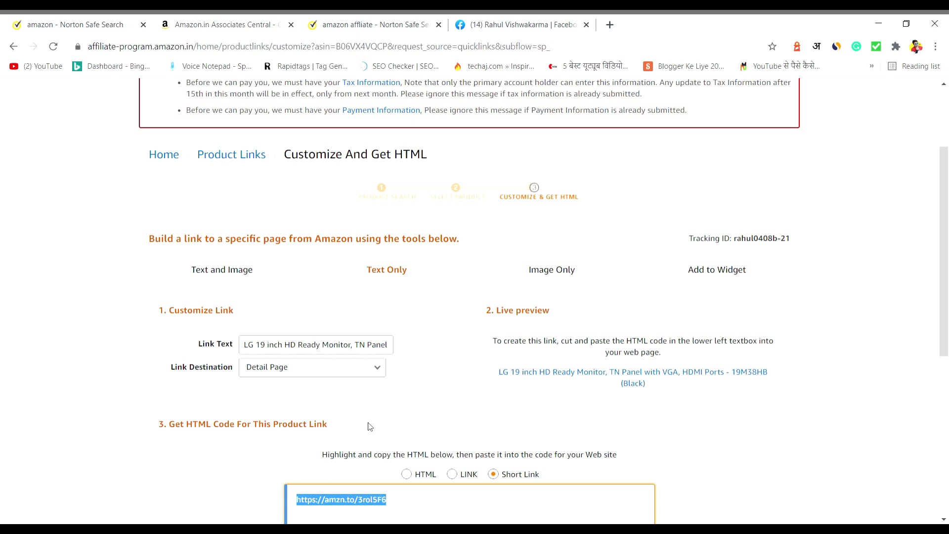
pyautogui.scroll(3, 370, 426)
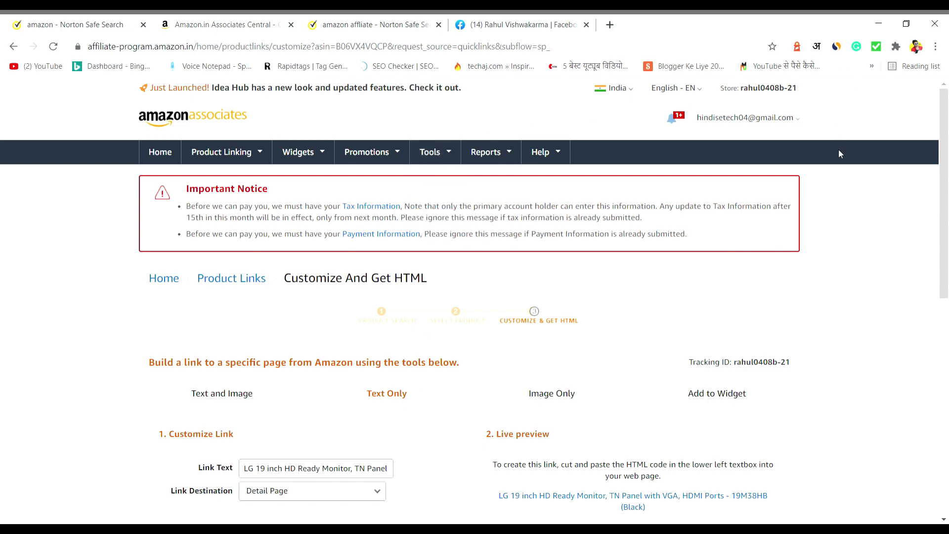
pyautogui.scroll(-6, 816, 311)
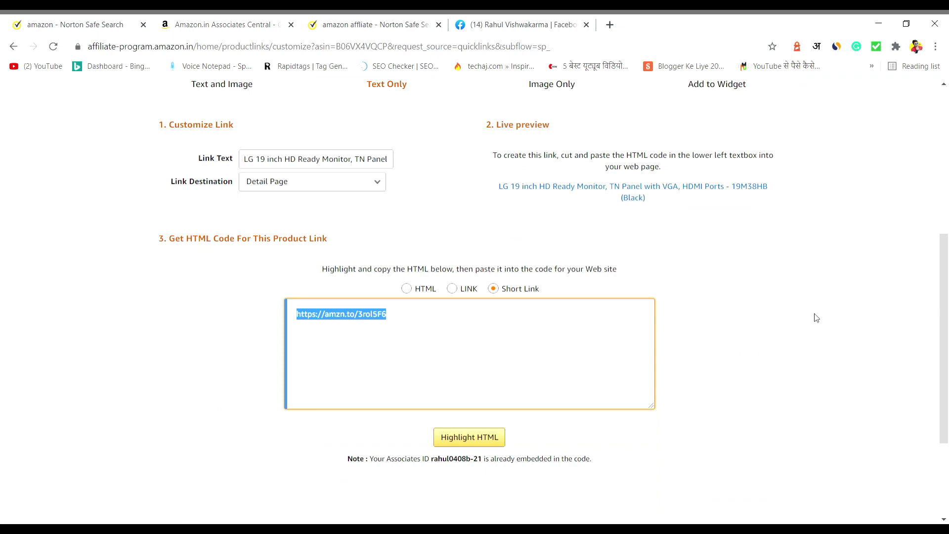
pyautogui.scroll(5, 816, 318)
# Return to the Associates Central home page, open the account settings for payment, and sign in with the account password.
pyautogui.hotkey('alt', 'Left')
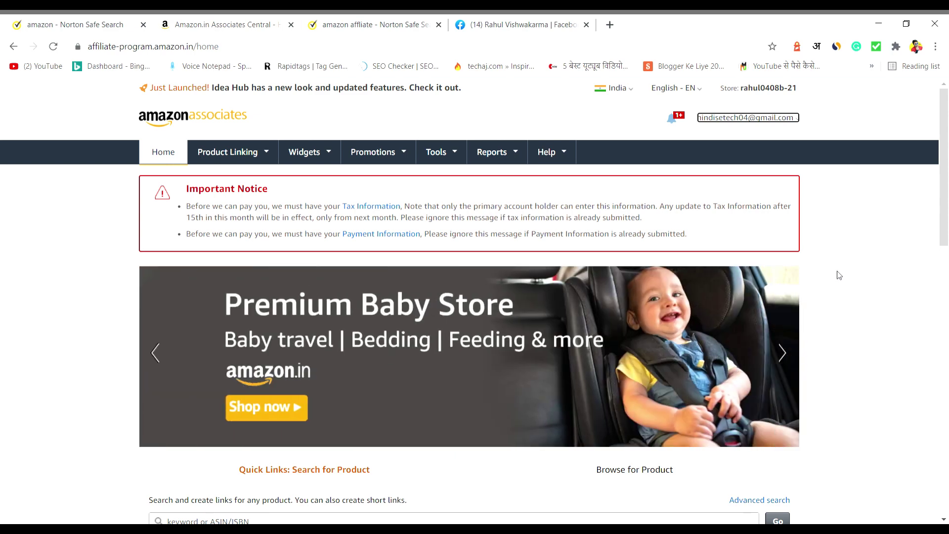
pyautogui.moveTo(783, 121)
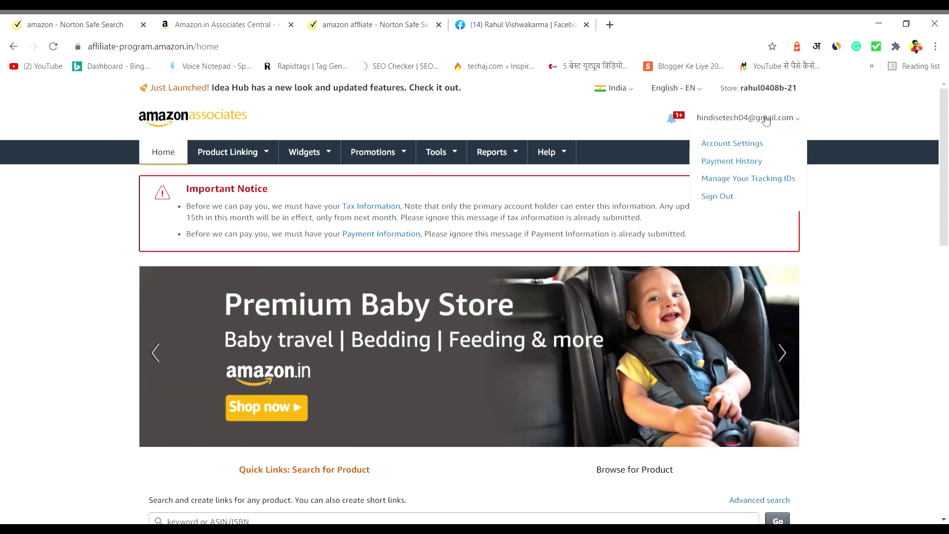
pyautogui.click(724, 142)
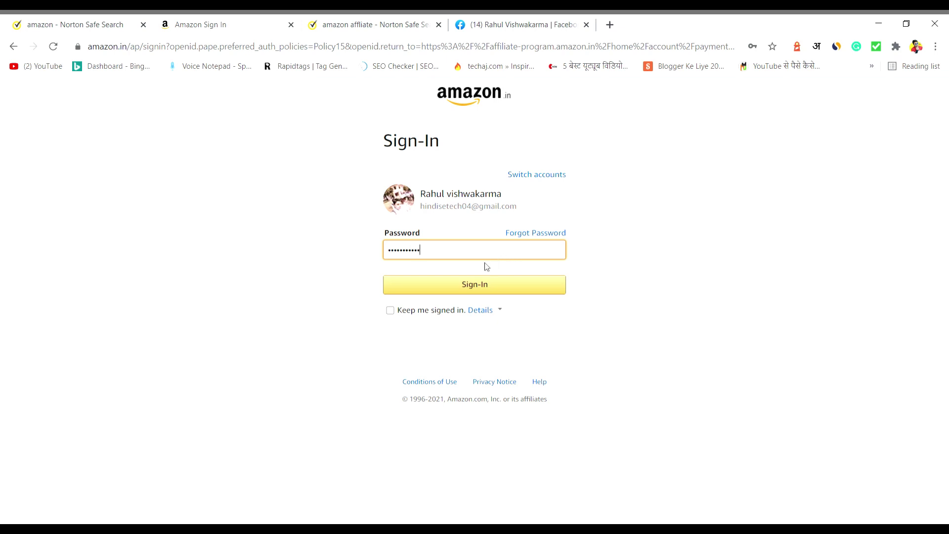
pyautogui.click(472, 289)
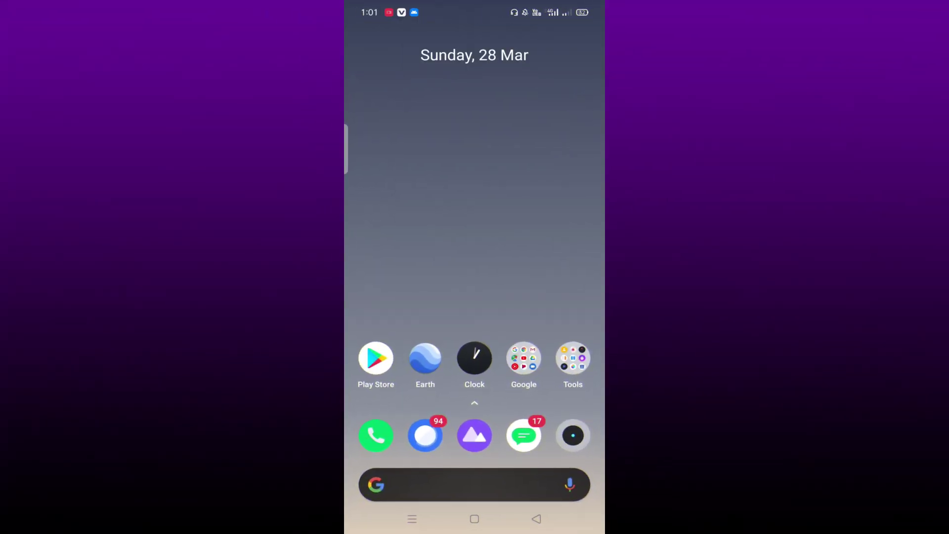
# Switch to the phone, open the Amazon app from the app list, and look over its home page.
pyautogui.moveTo(475, 321); pyautogui.dragTo(475, 148)
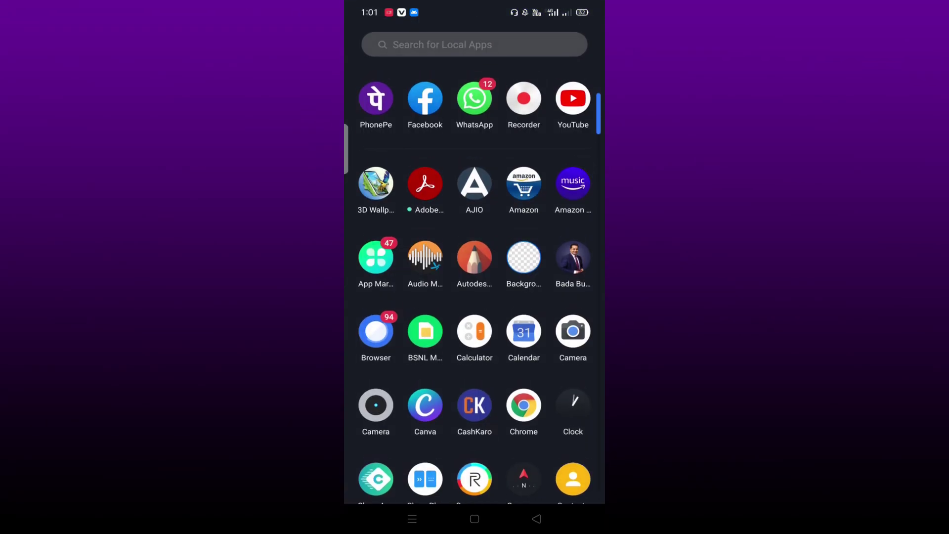
pyautogui.click(528, 182)
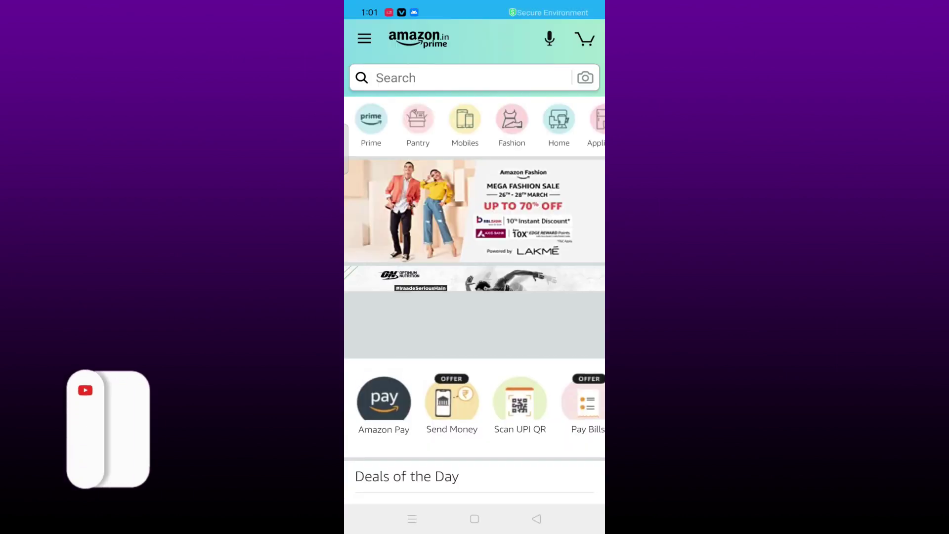
pyautogui.scroll(-5, 474, 297)
pyautogui.scroll(-2, 516, 317)
pyautogui.scroll(8, 474, 247)
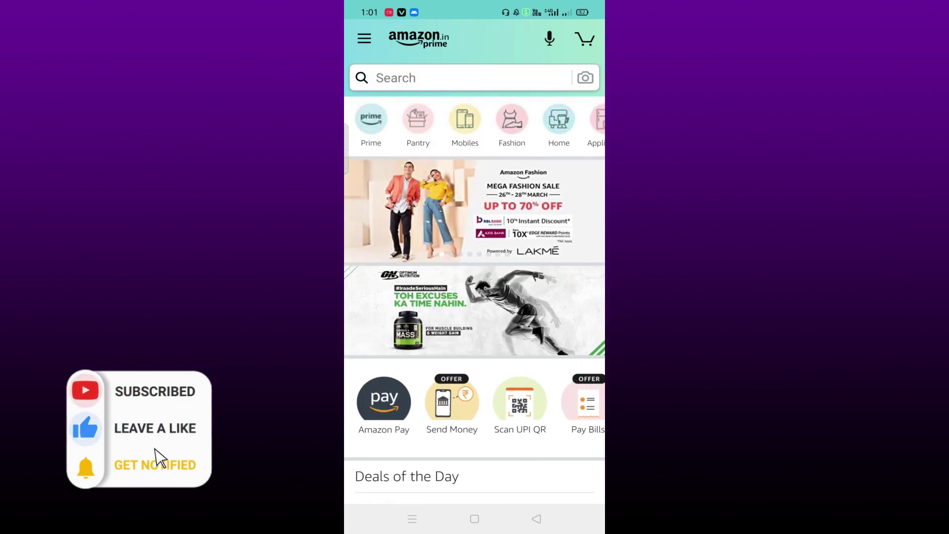
pyautogui.click(364, 38)
pyautogui.press('Escape')
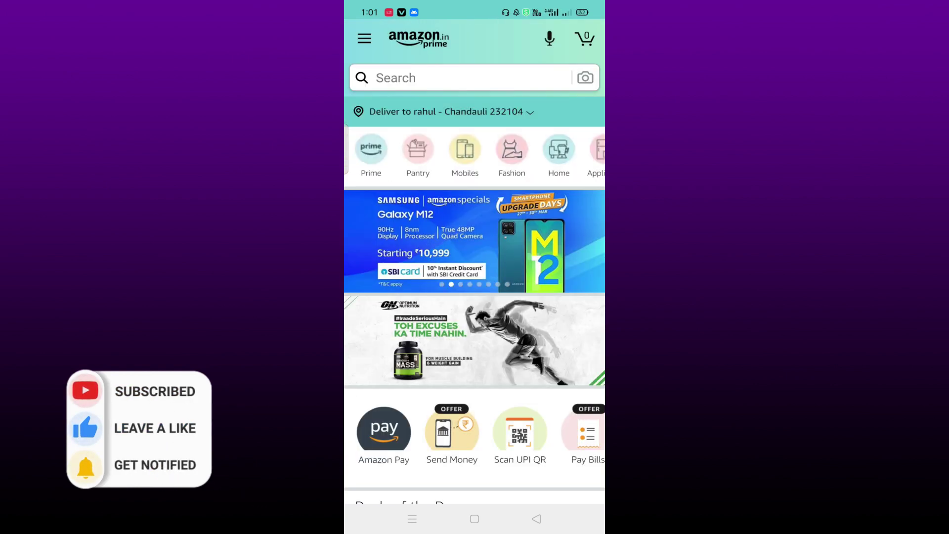
pyautogui.scroll(-3, 474, 297)
pyautogui.scroll(3, 474, 296)
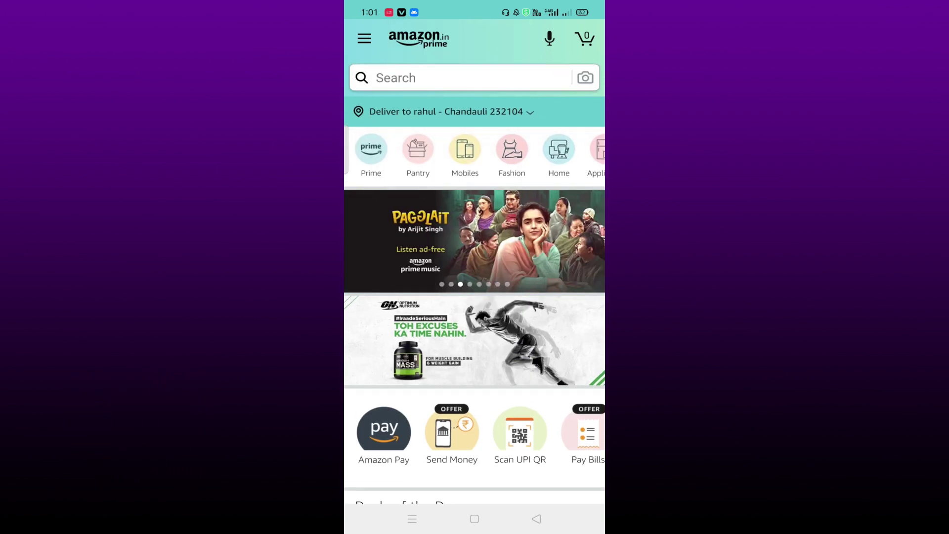
# Open Amazon Pay in the Amazon app and look over its balance and payment options.
pyautogui.click(384, 429)
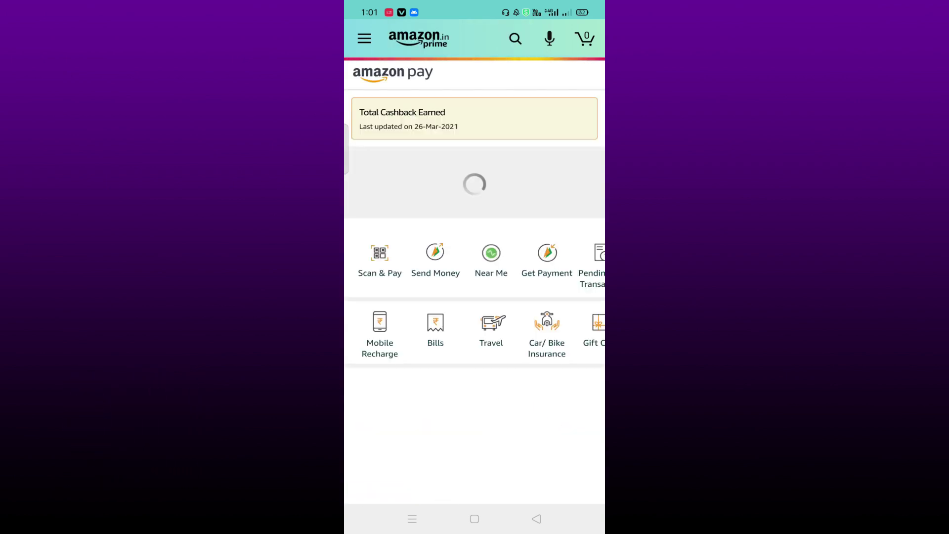
pyautogui.scroll(-2, 519, 295)
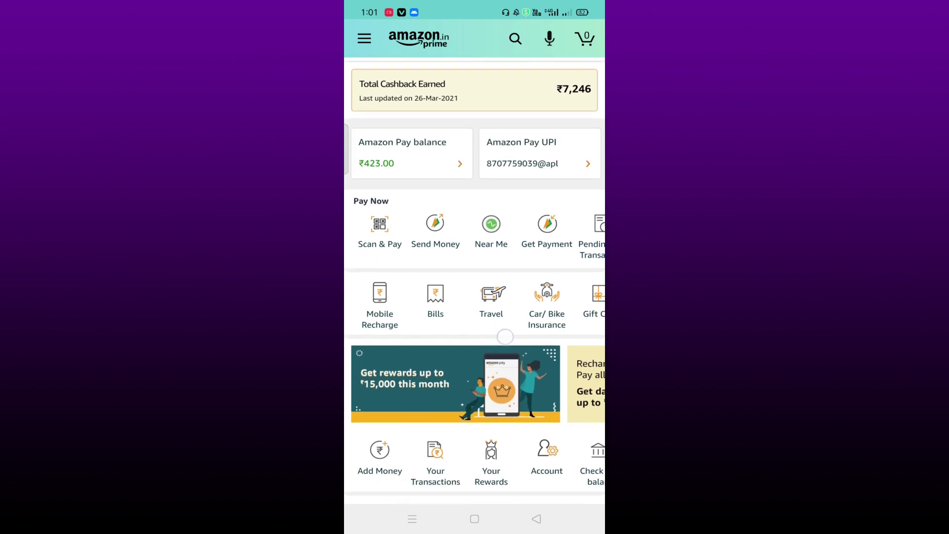